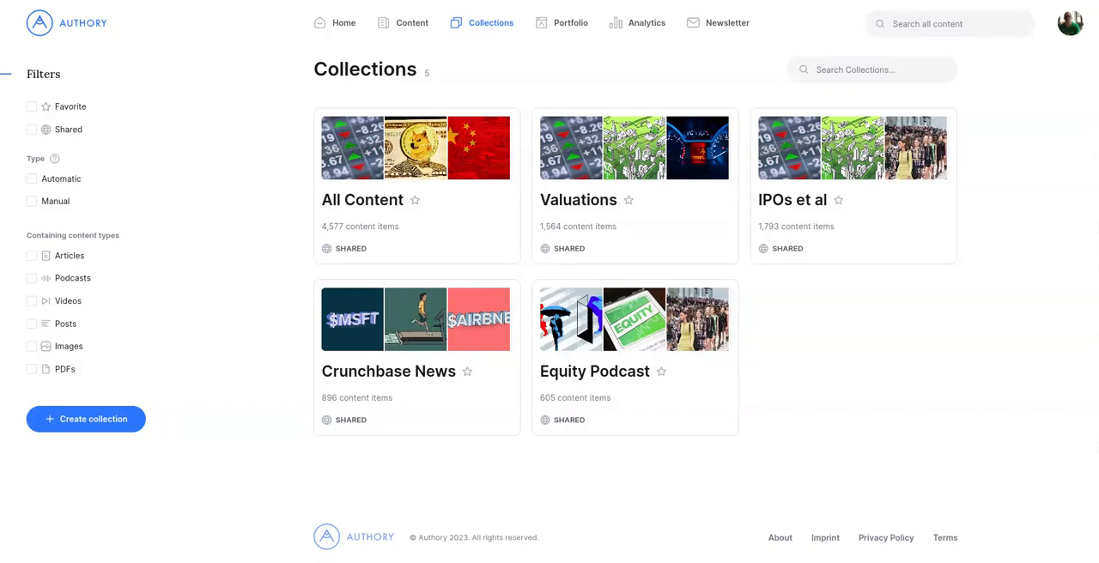
Step: Create a new collection named "My Podcasts" without a description
click(109, 420)
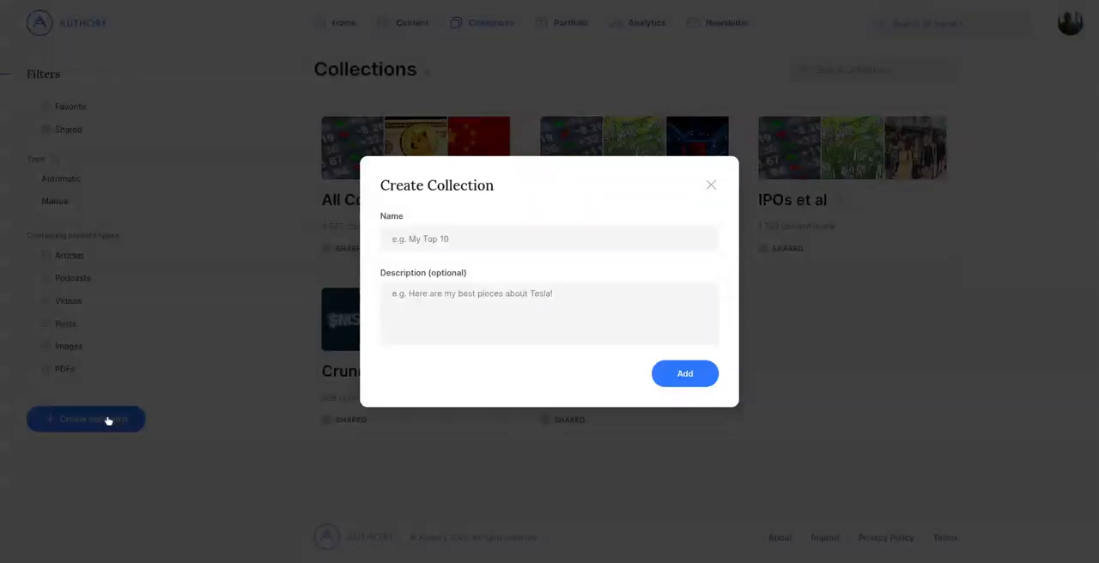
click(443, 241)
text(My Podcas)
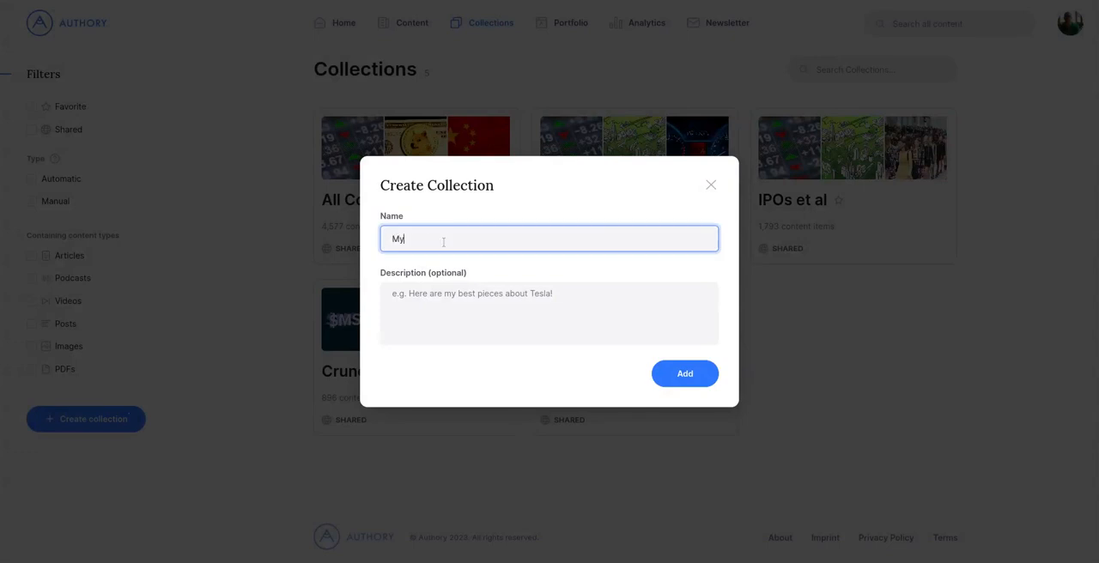
text(ts)
click(666, 373)
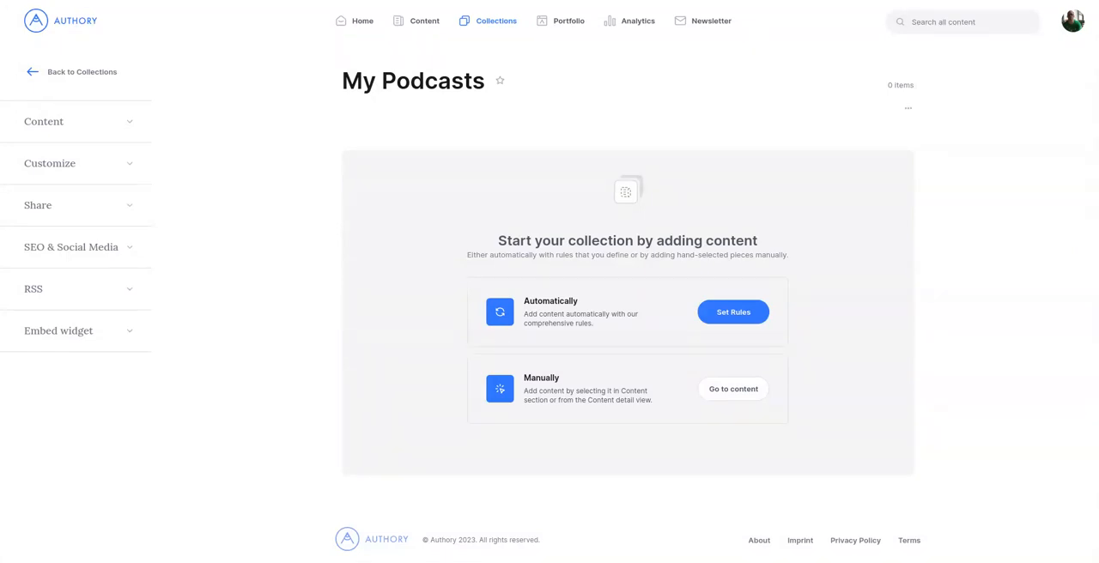
Step: Open the automatic rules of the My Podcasts collection and review the available source filters without selecting any
click(125, 125)
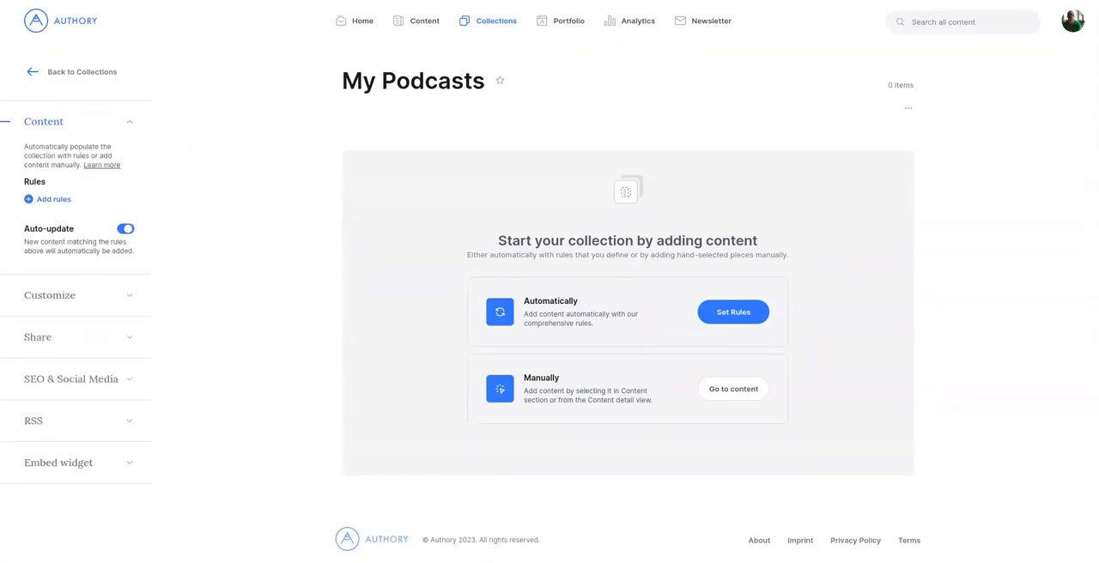
click(62, 199)
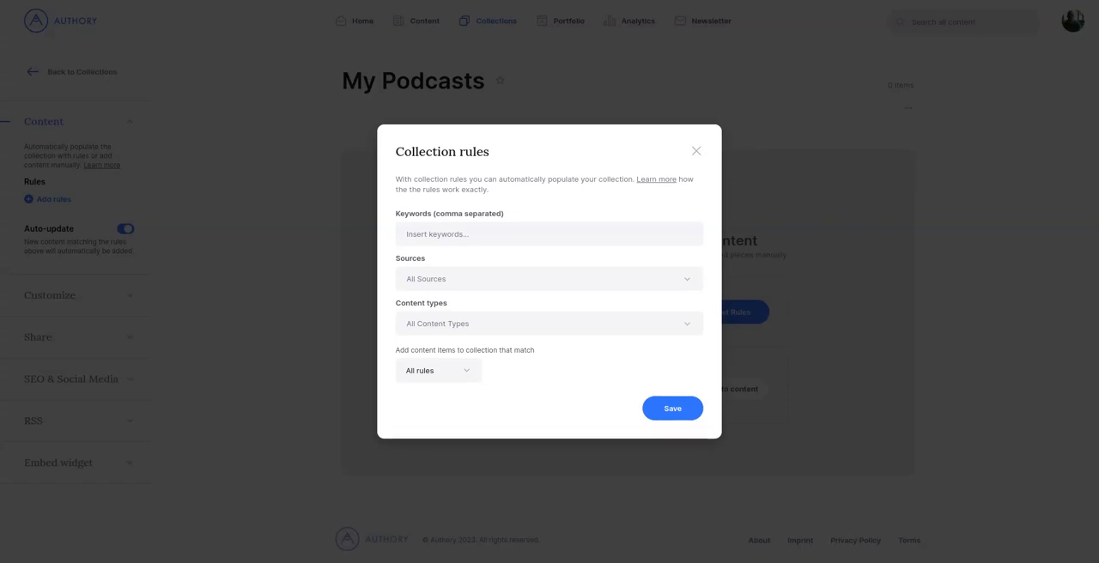
click(582, 238)
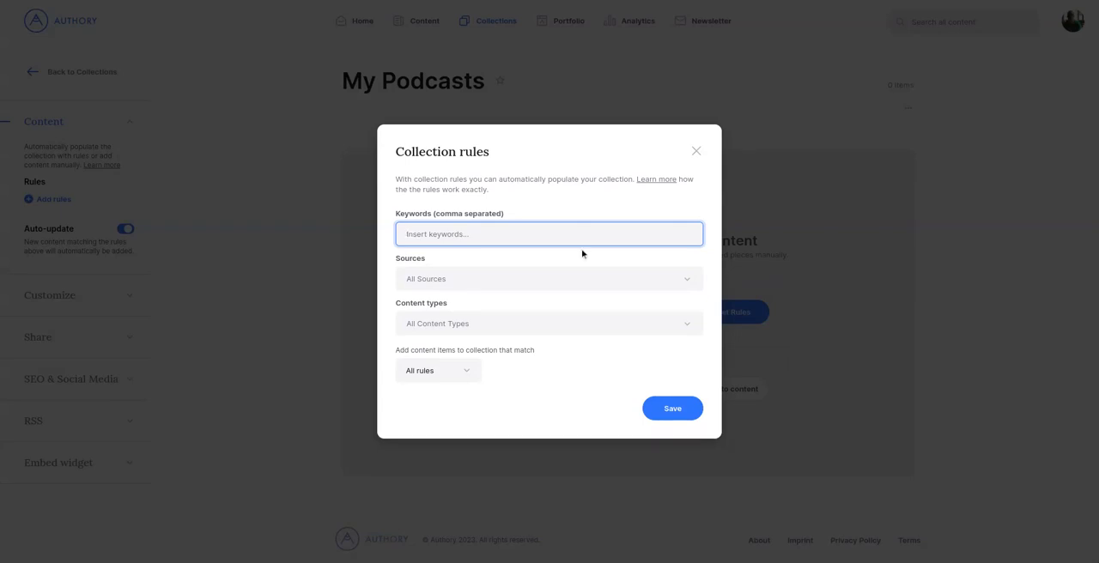
click(582, 278)
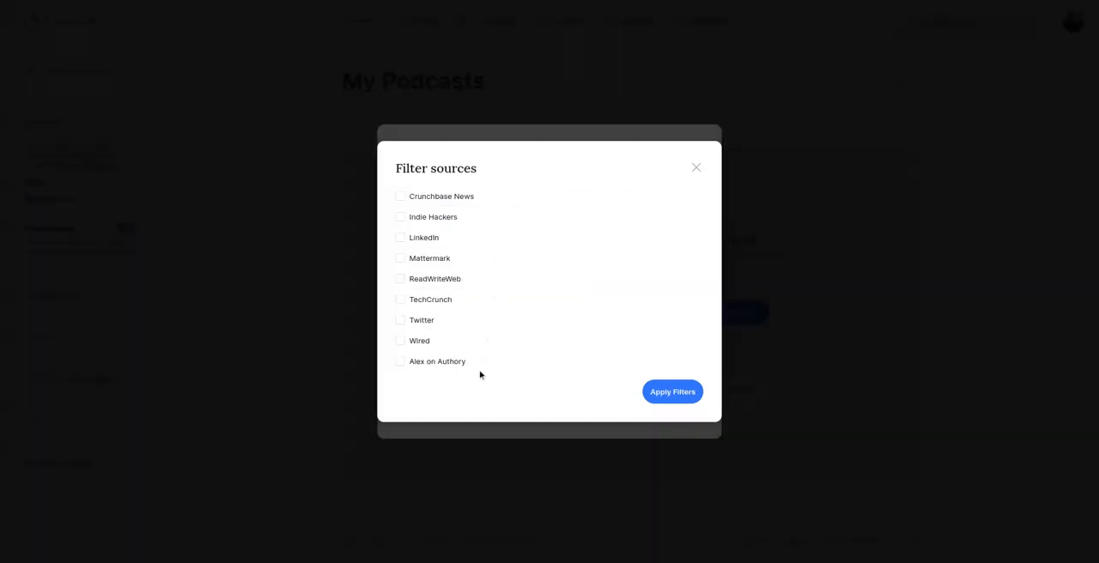
click(697, 169)
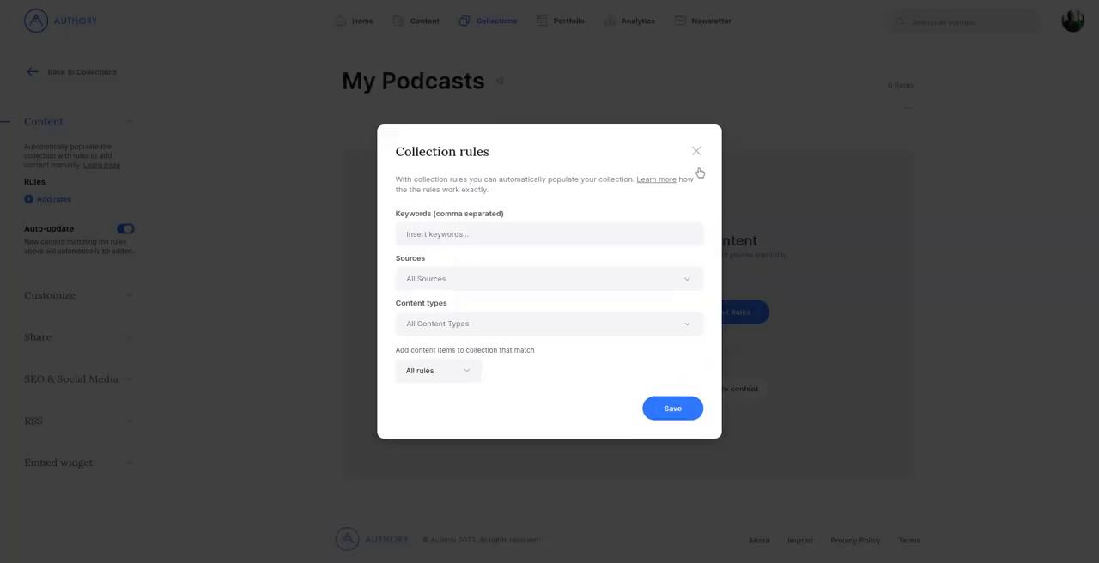
Step: Restrict the collection rules to the Podcasts content type, keep matching on All rules, and save them
click(574, 326)
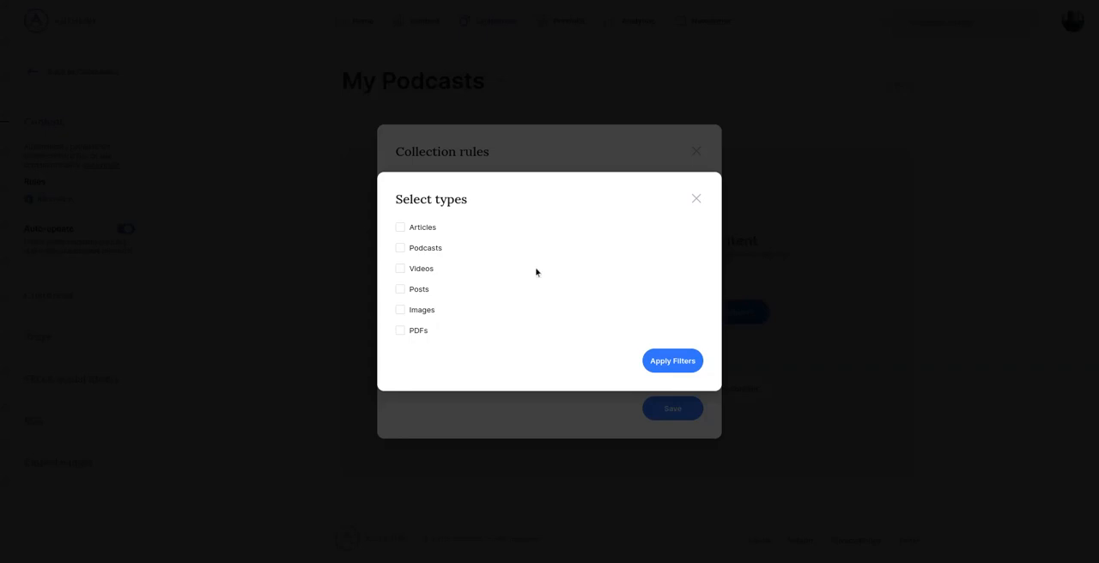
click(425, 249)
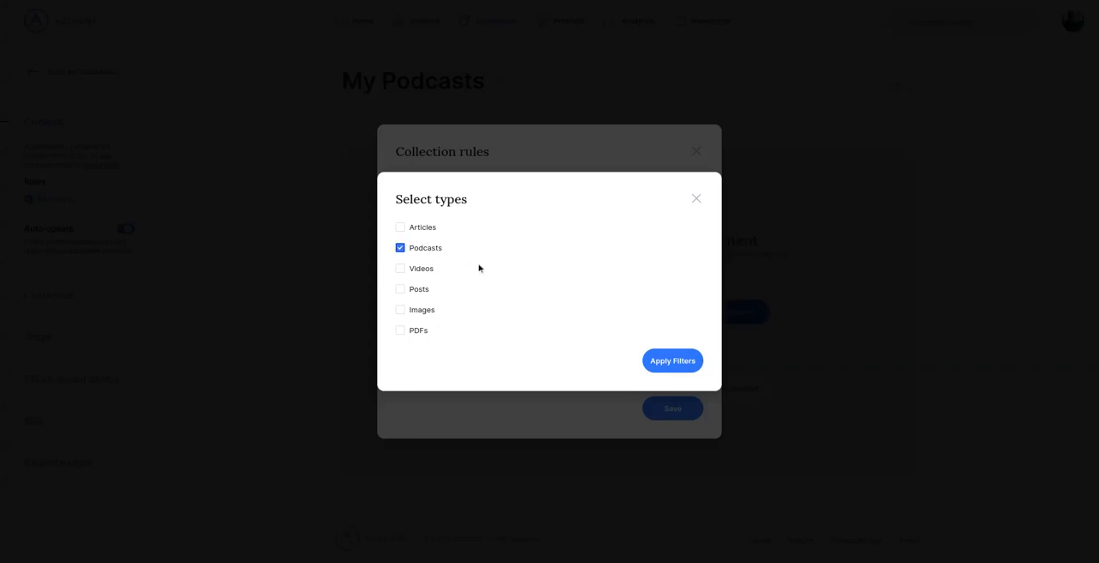
click(663, 361)
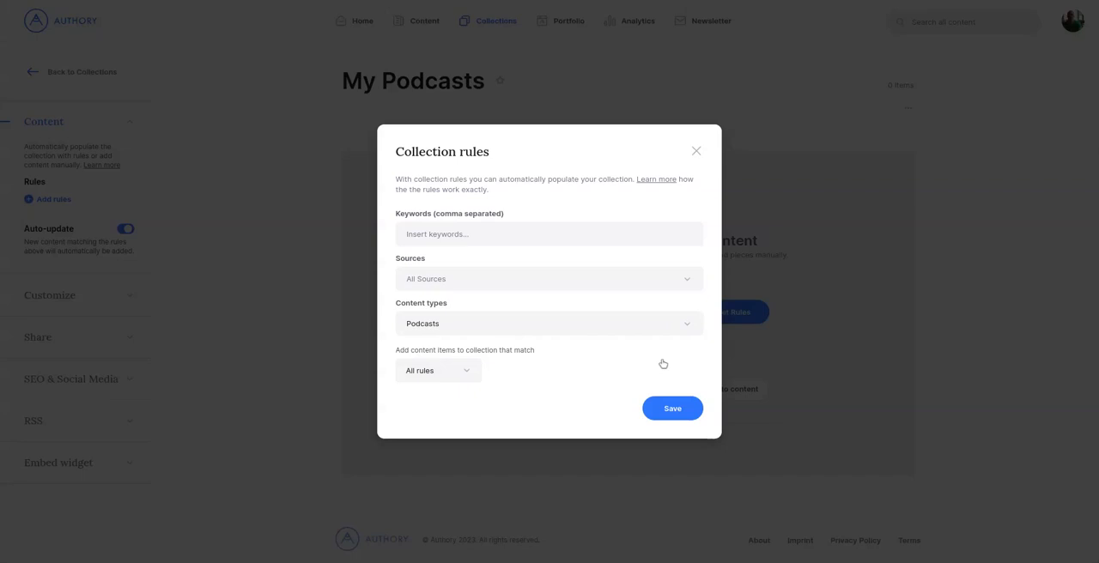
click(472, 372)
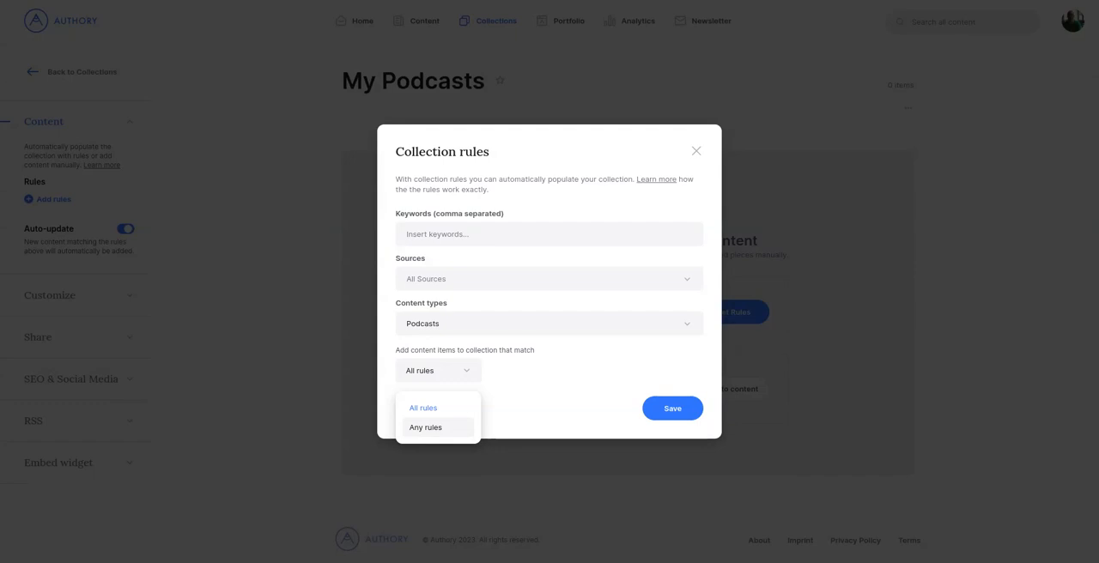
click(655, 411)
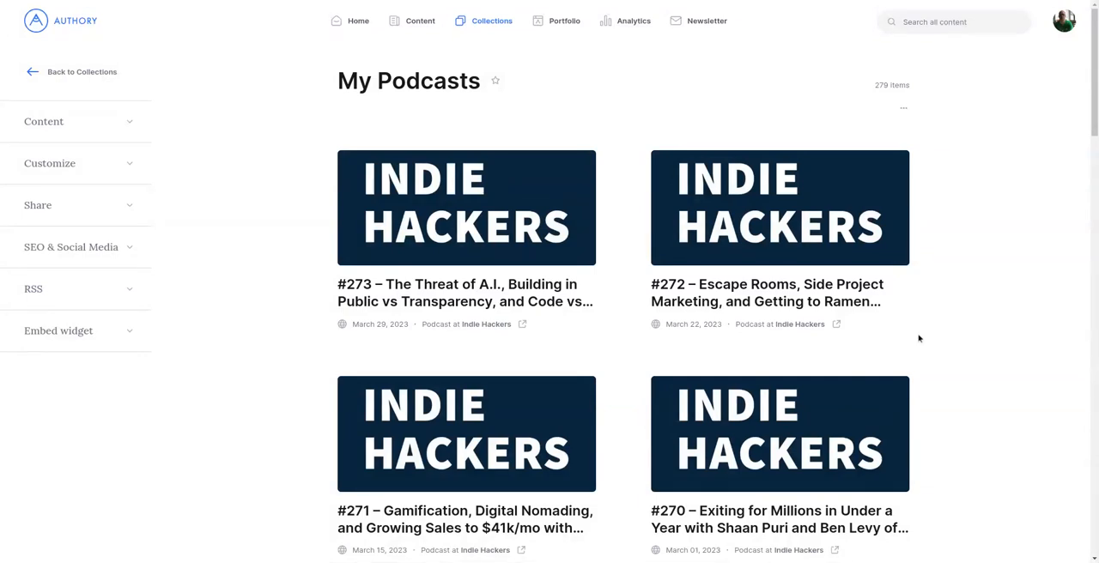
Step: Open podcast episode #268, remove it from the My Podcasts collection, and add it back to that collection
scroll(918, 338, down, 5)
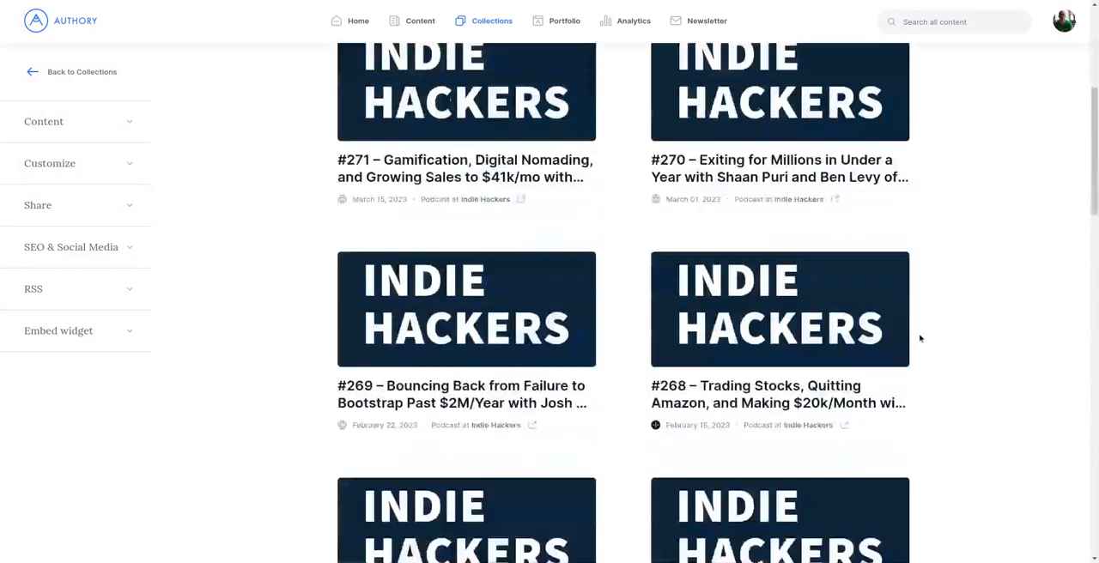
click(806, 321)
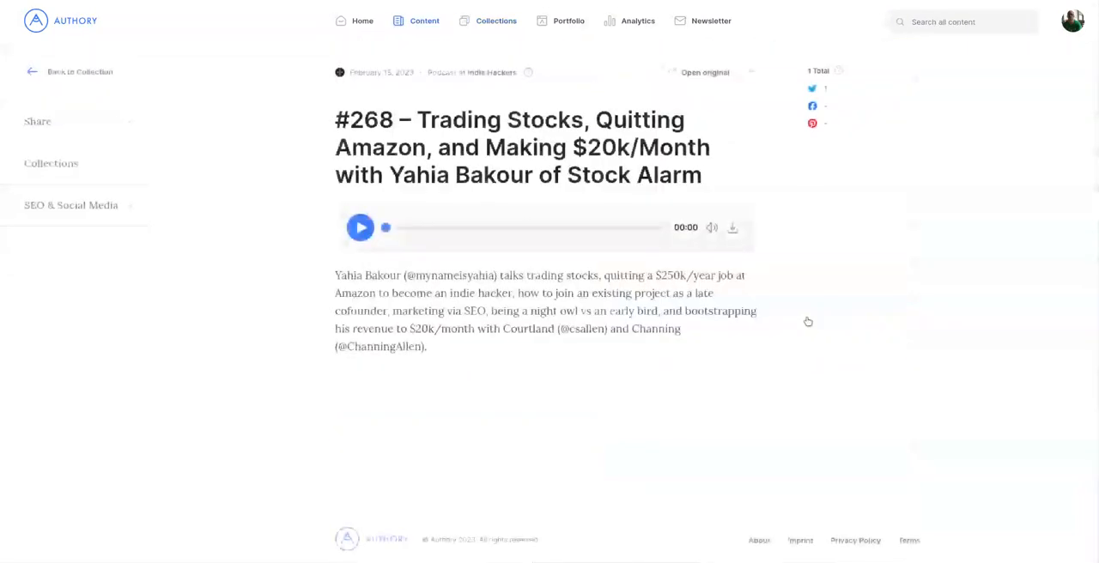
click(131, 168)
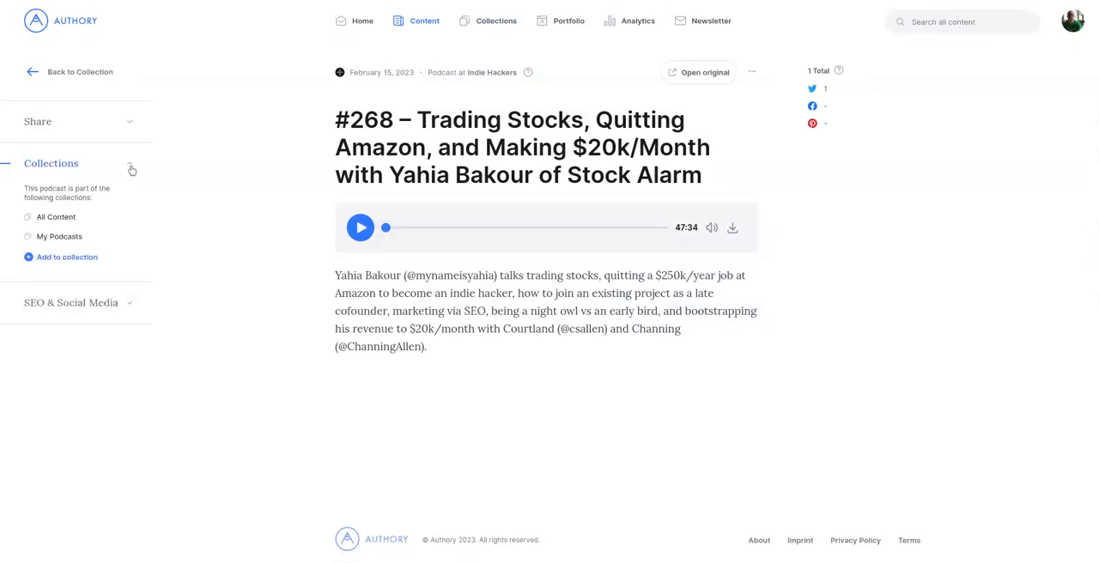
mouse_move(125, 233)
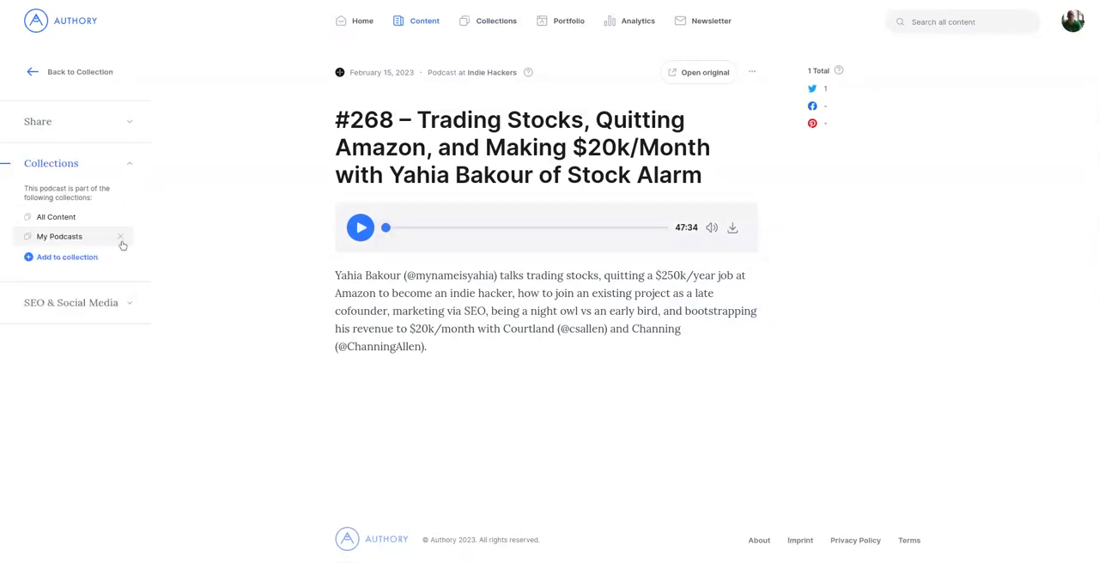
click(120, 238)
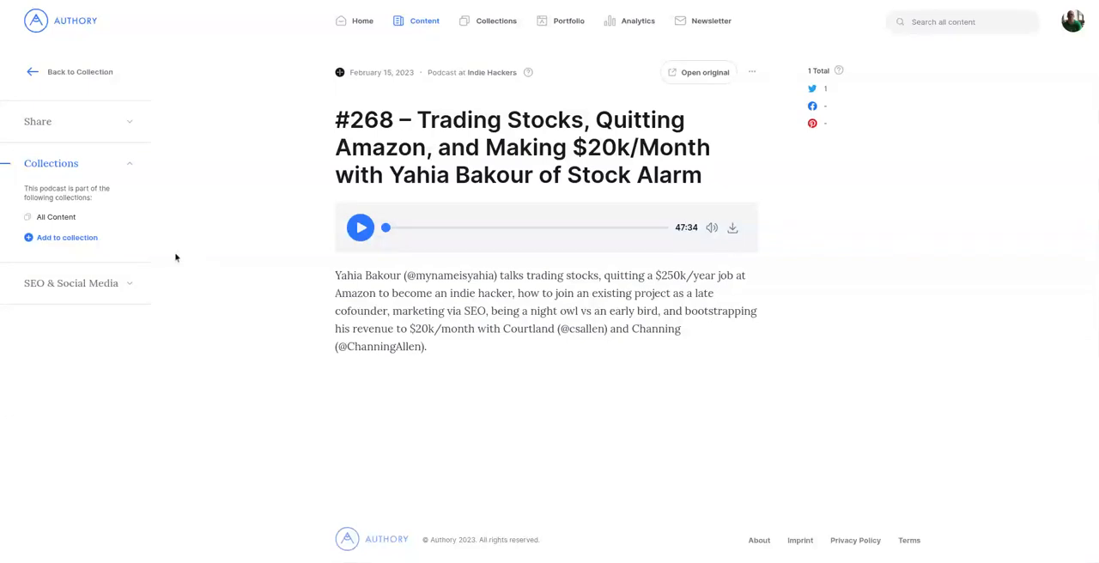
click(82, 243)
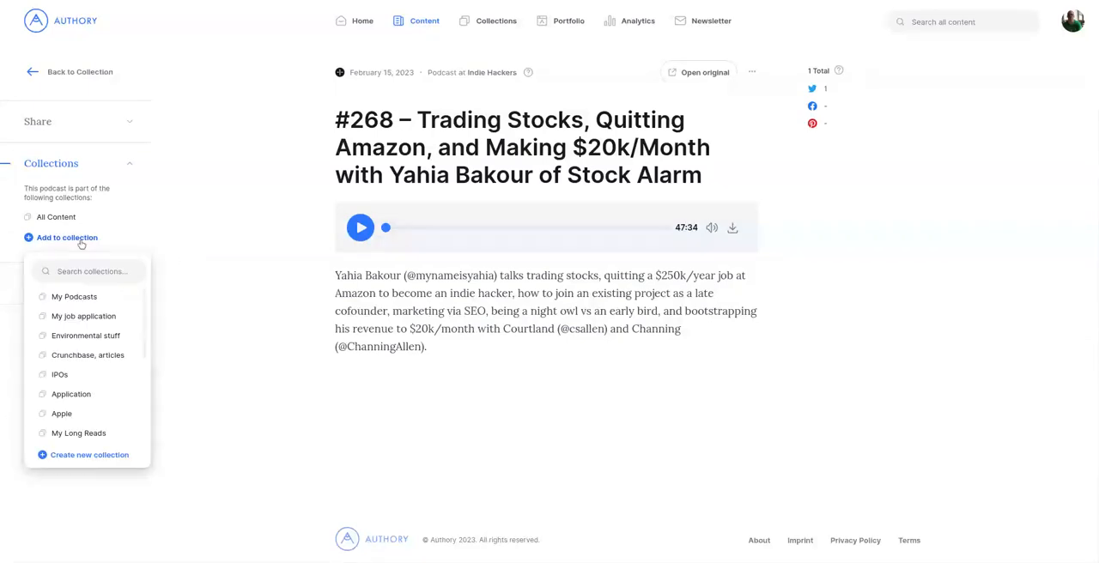
click(83, 297)
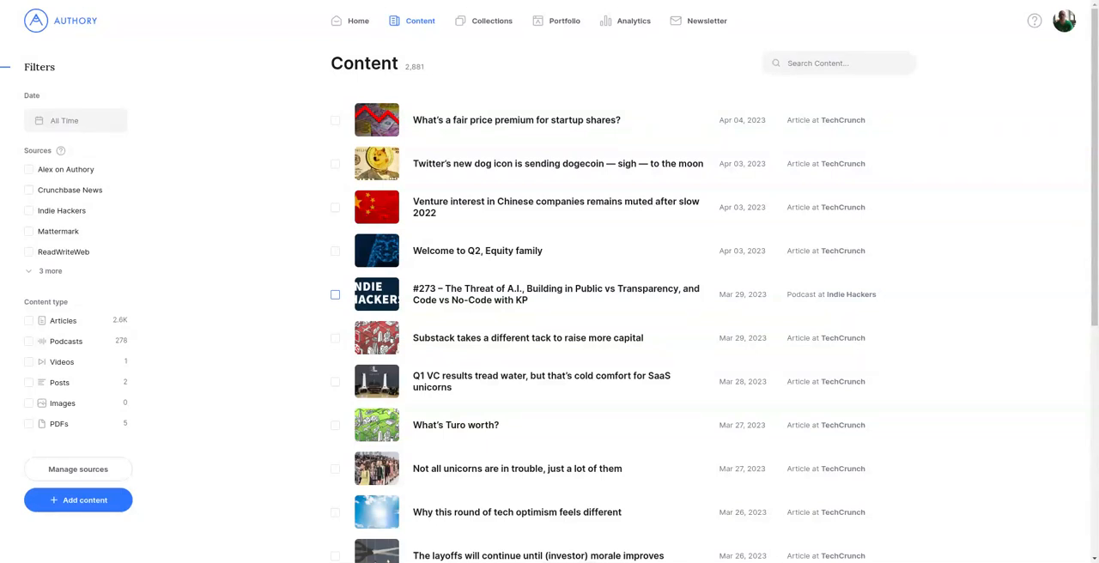
Step: Select the first four articles in the content list and add them to the Application collection
click(334, 120)
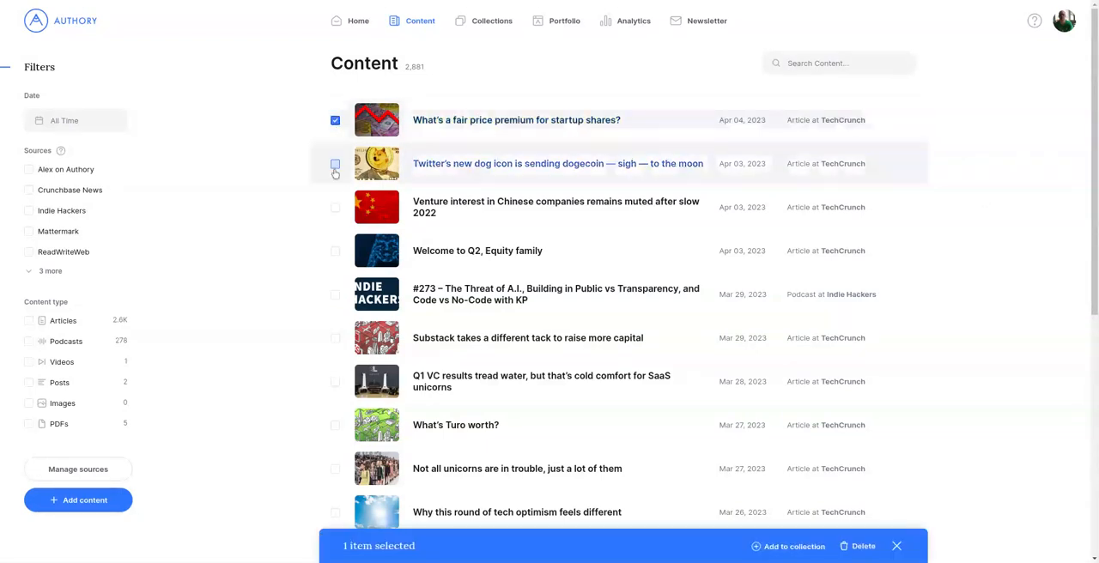
click(335, 164)
click(335, 207)
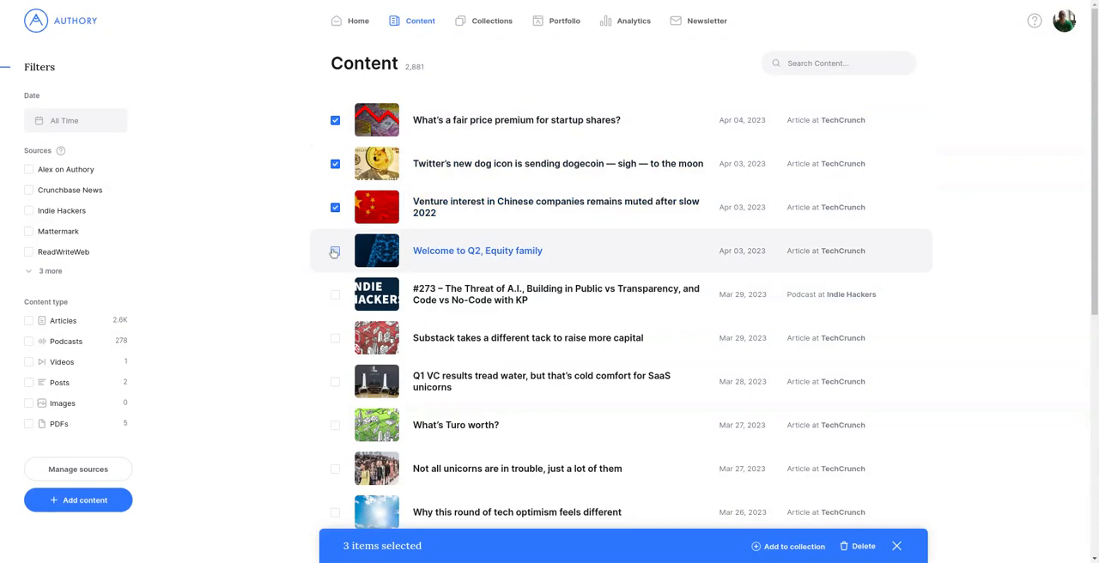
click(335, 251)
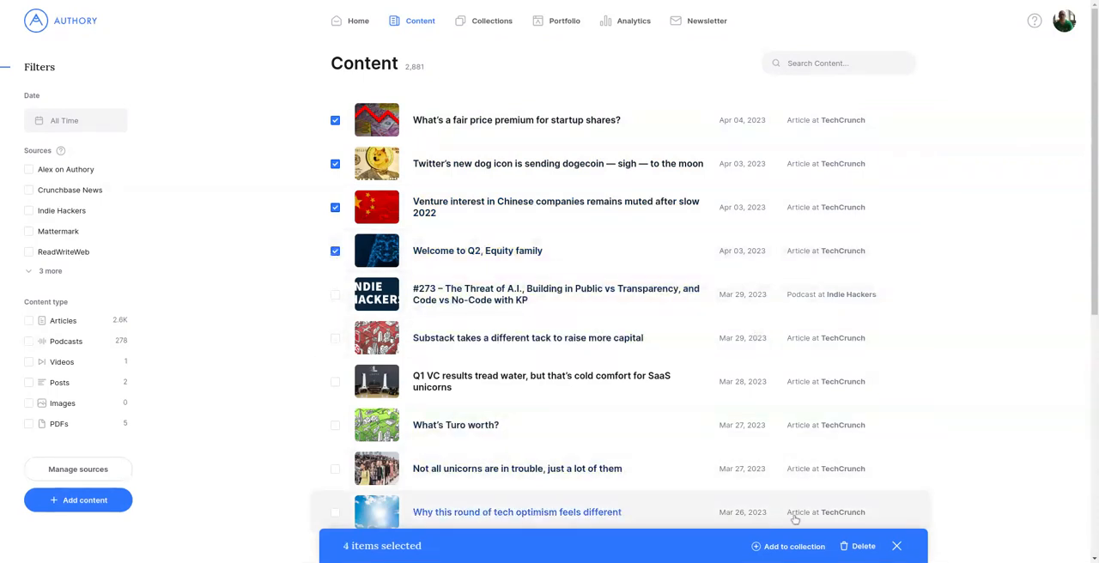
click(797, 547)
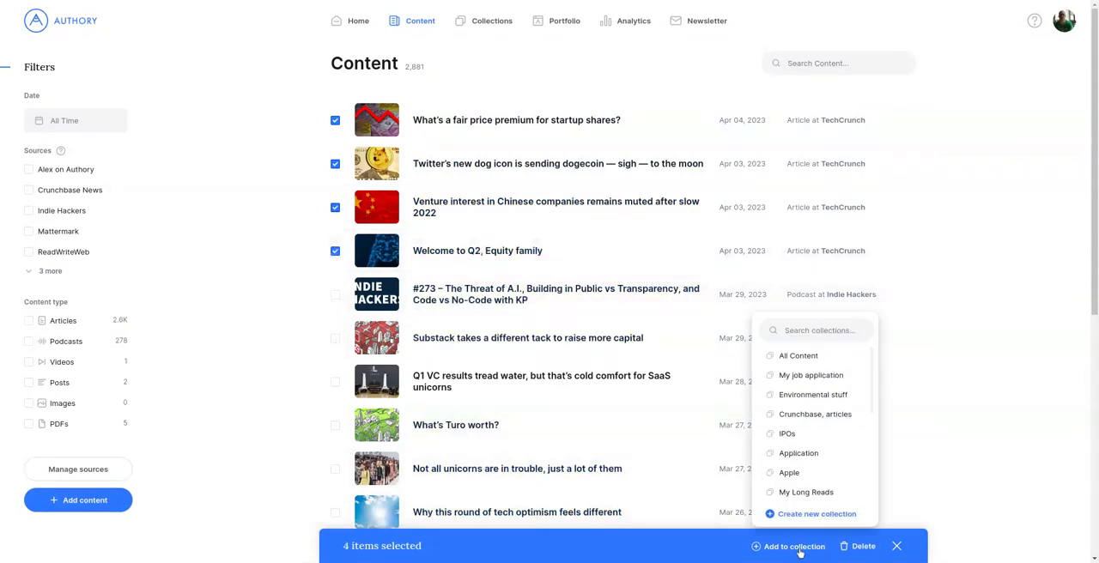
click(807, 460)
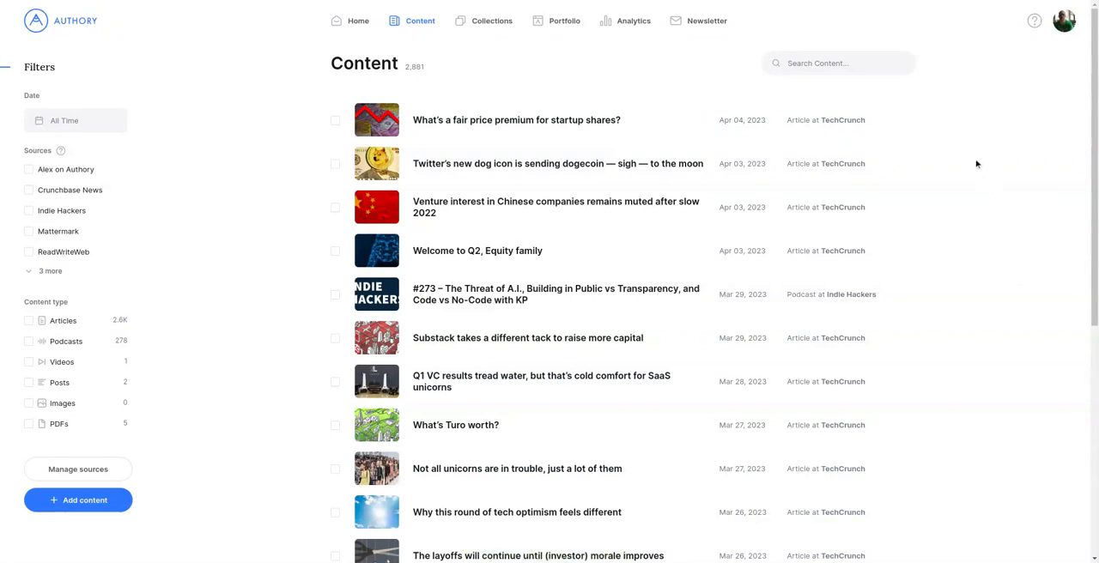
Step: Filter the content list to the Crunchbase News source and search it for "Apple"
click(855, 67)
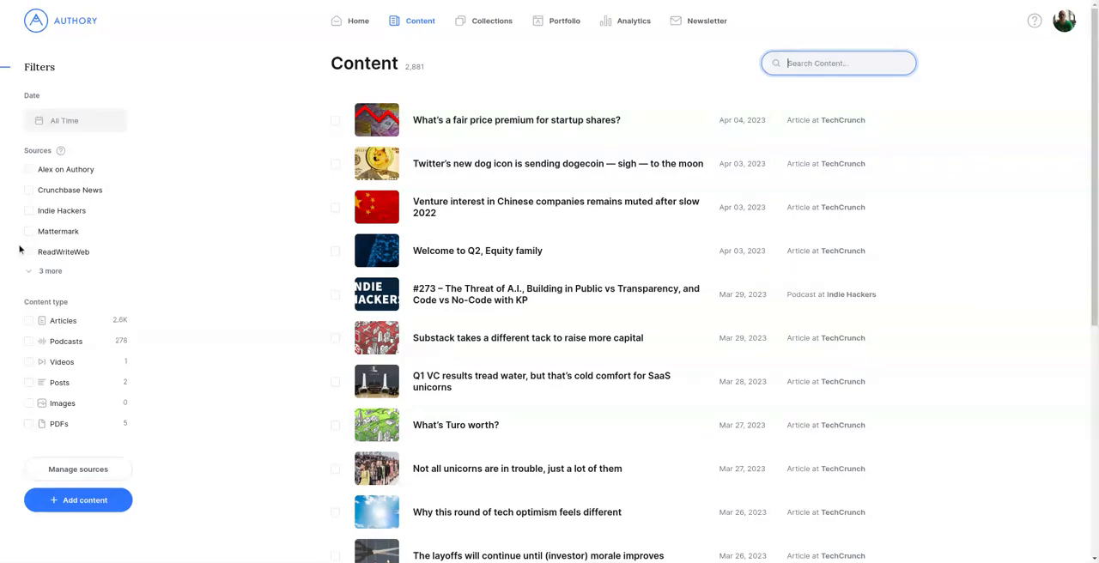
click(29, 191)
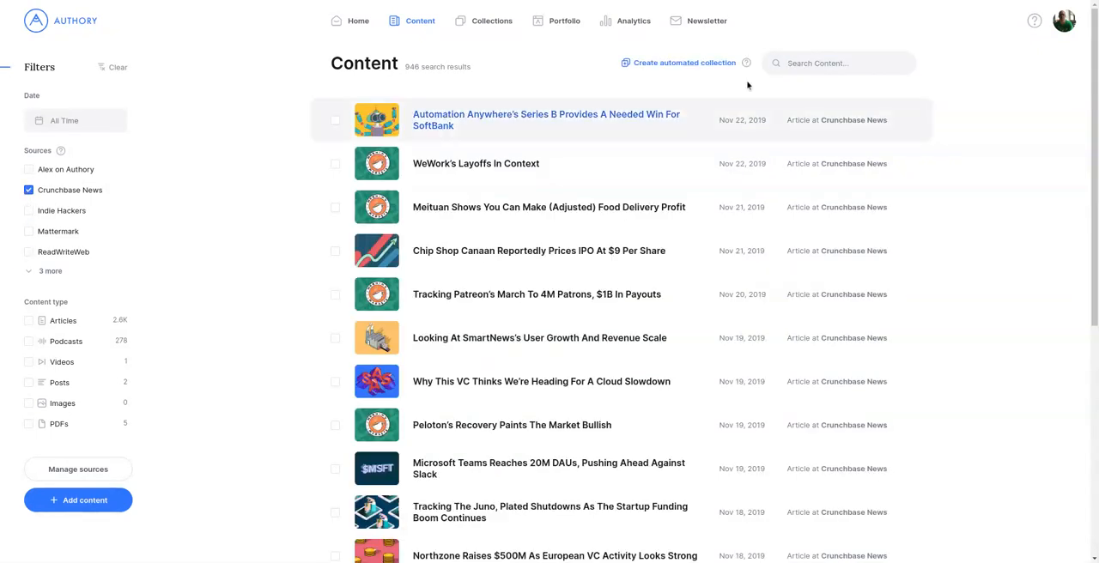
text(Apple)
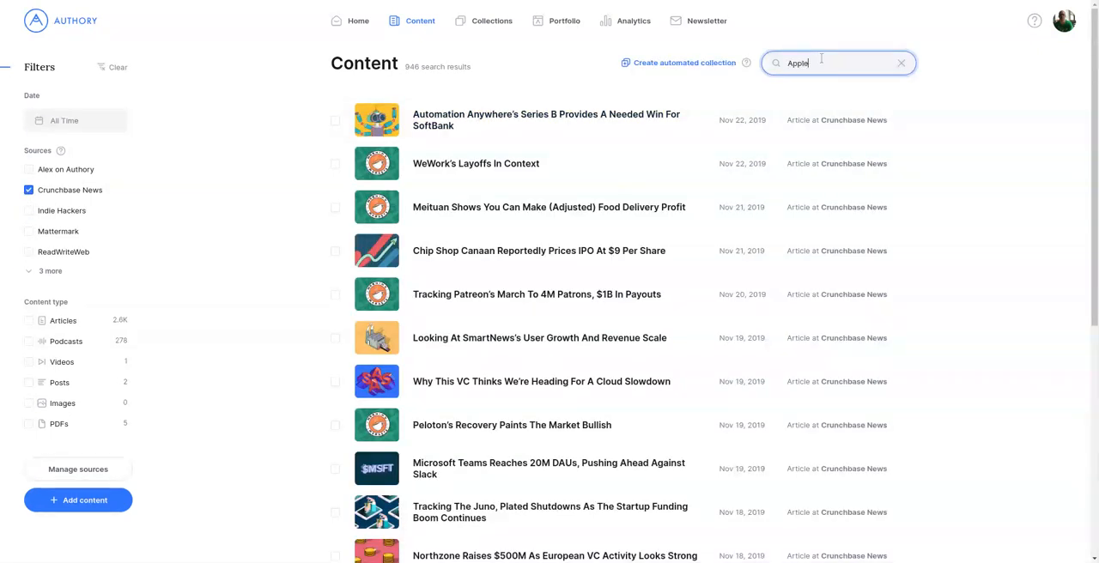
Step: Create an automated collection named "My Application" from the filtered search results
click(655, 67)
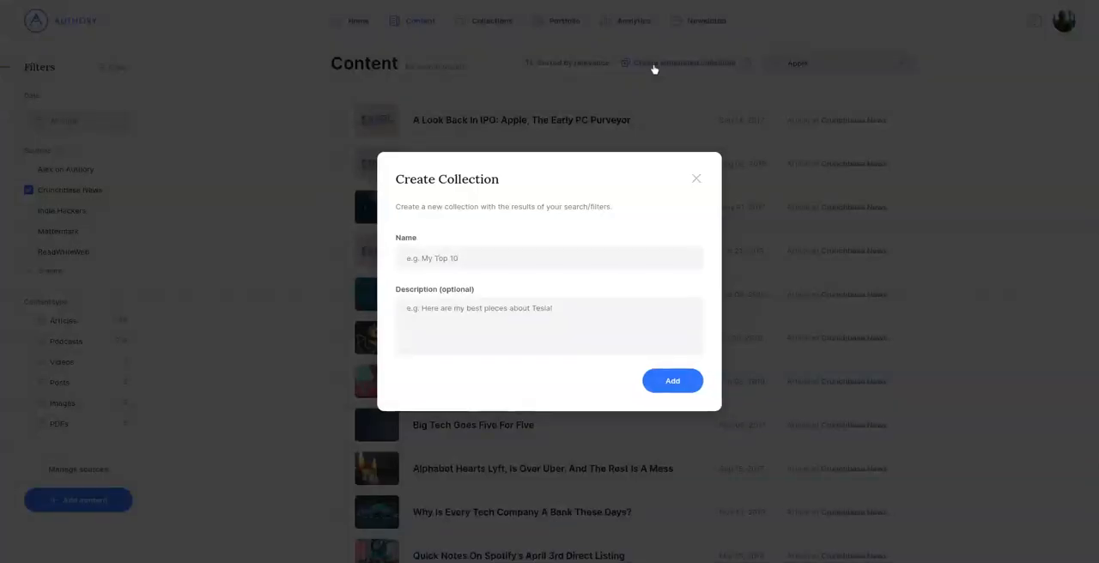
click(578, 258)
text(My Ap)
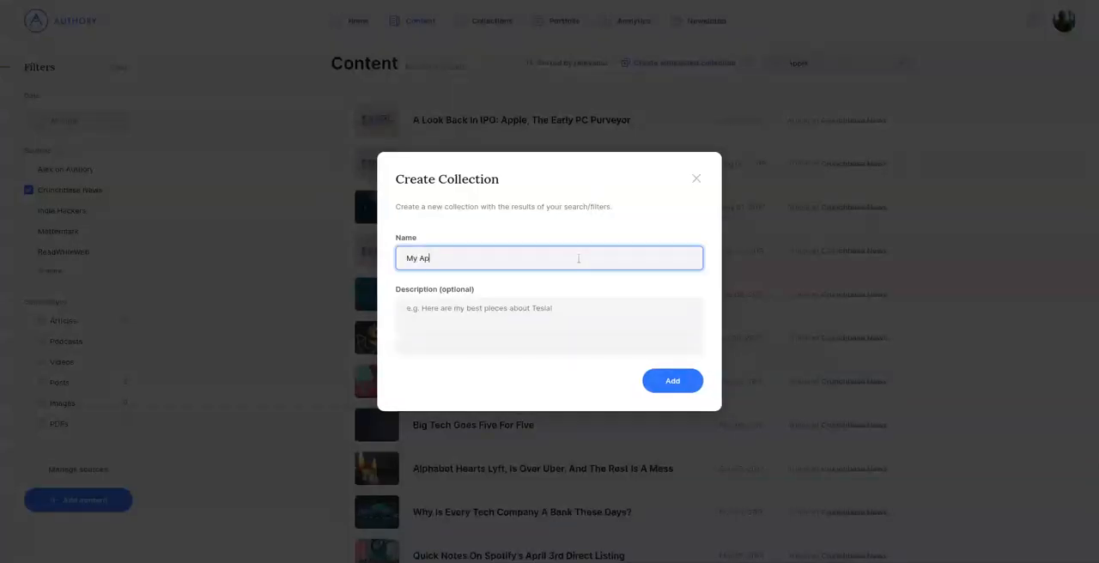
text(plication)
click(671, 388)
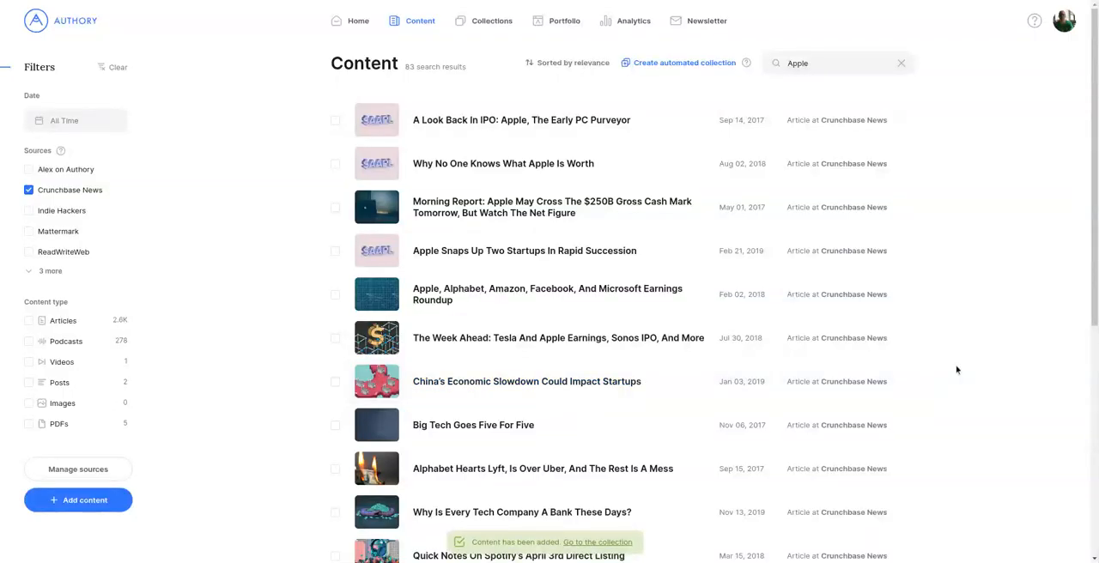
Step: Go to the My Application collection and review its keyword, source and matching rules without changing them
click(601, 542)
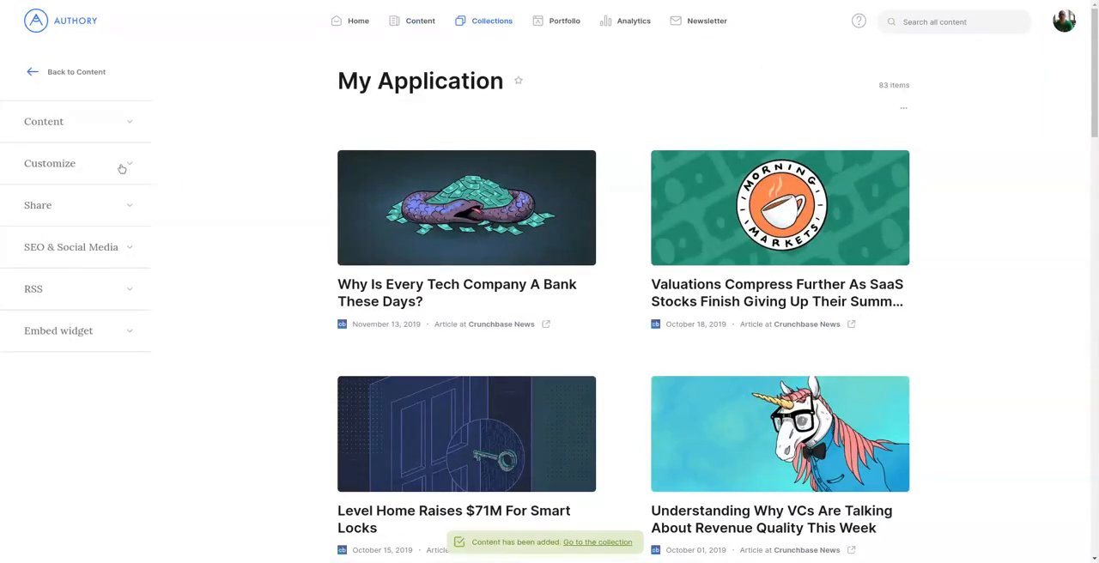
click(116, 138)
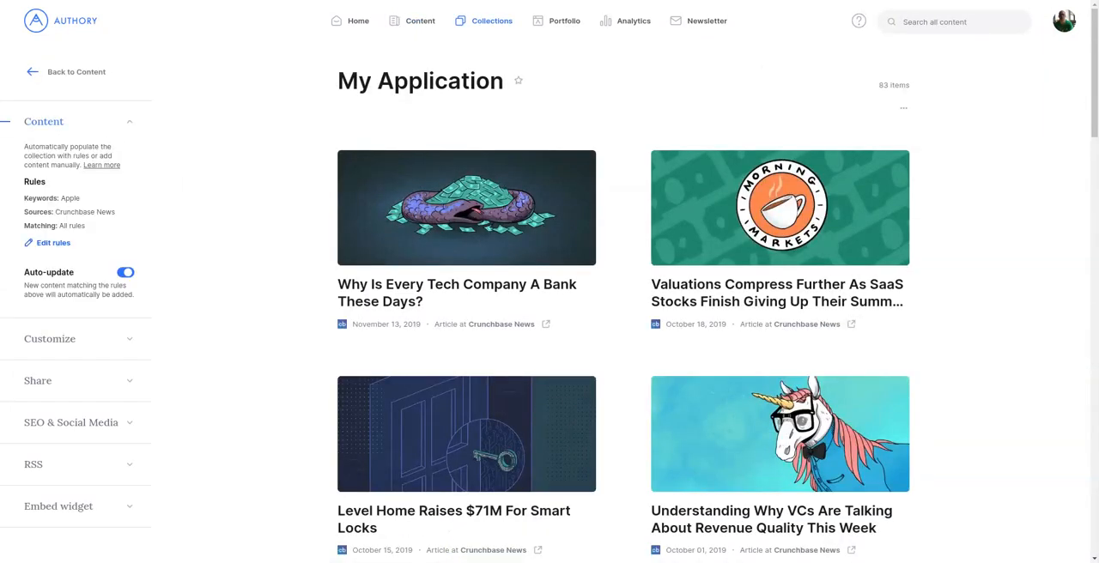
click(53, 242)
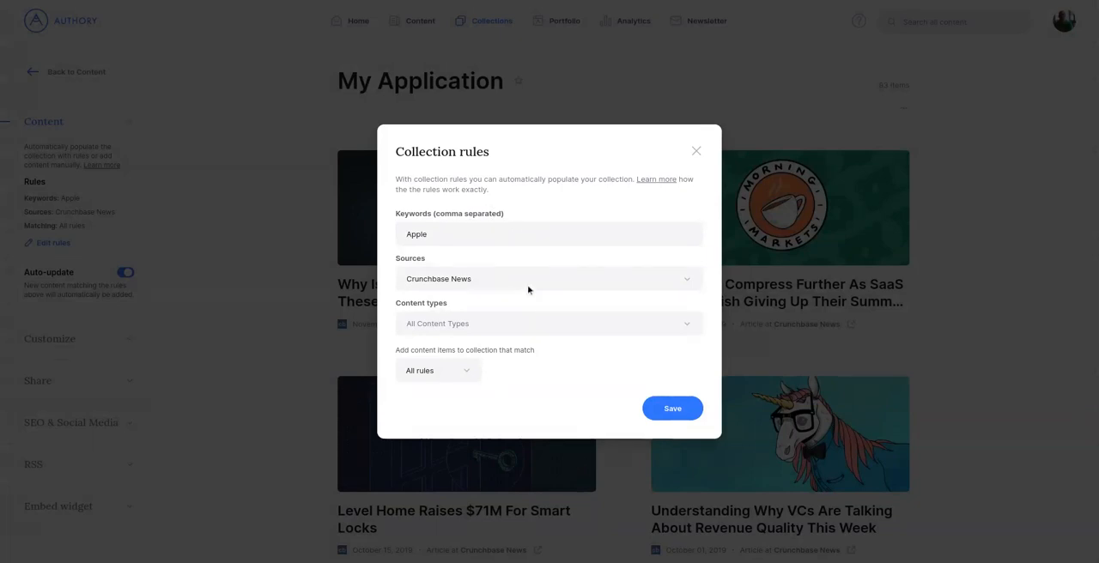
click(696, 151)
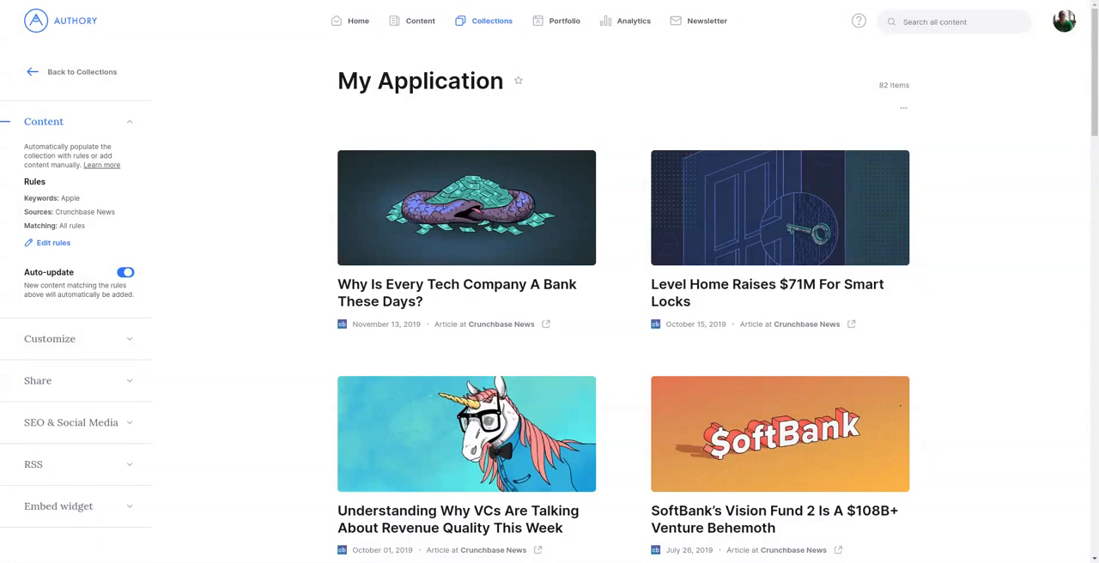
Step: Add the description "Hello, please find my work below" to the My Application collection and save it
click(117, 345)
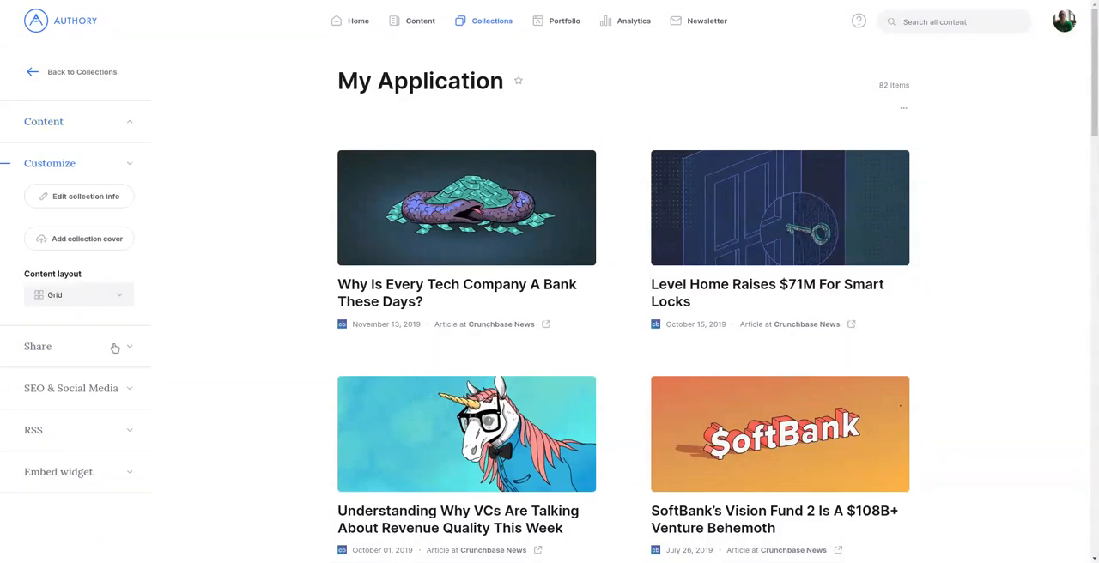
click(88, 198)
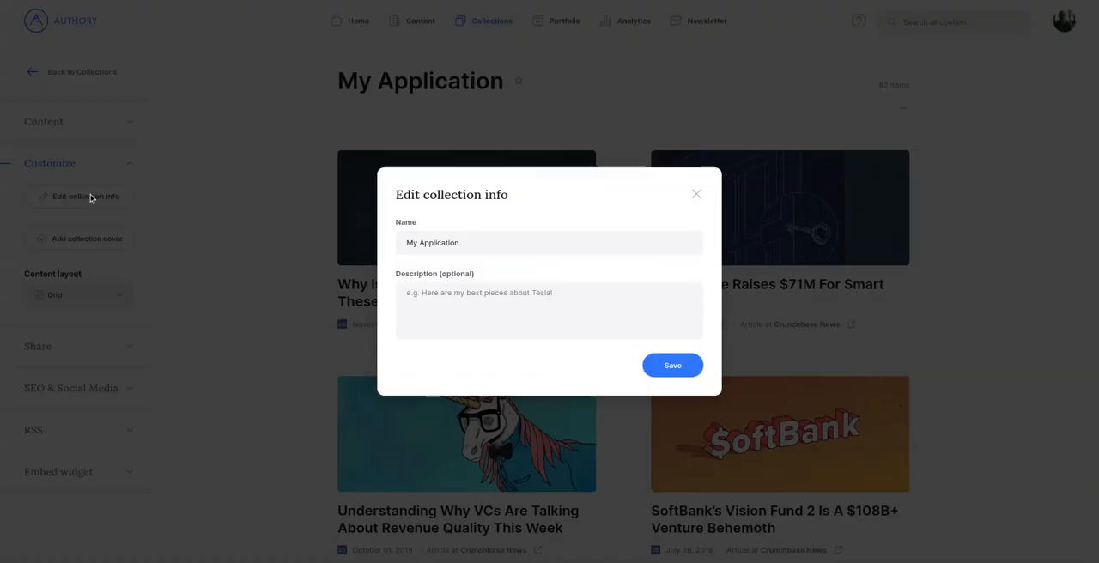
click(469, 236)
click(521, 306)
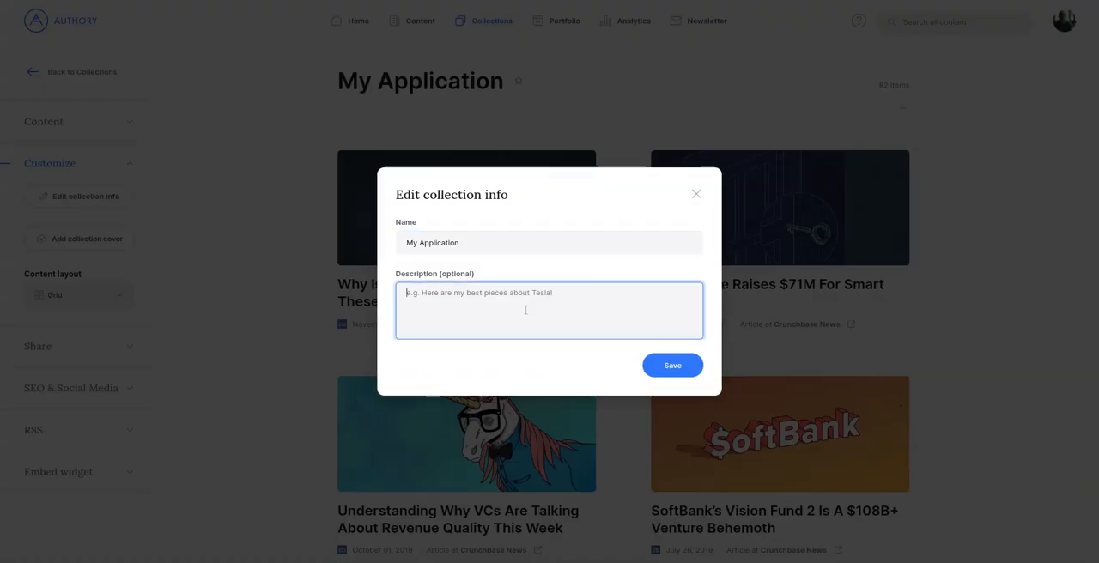
text(Hello, please find my work below)
click(673, 366)
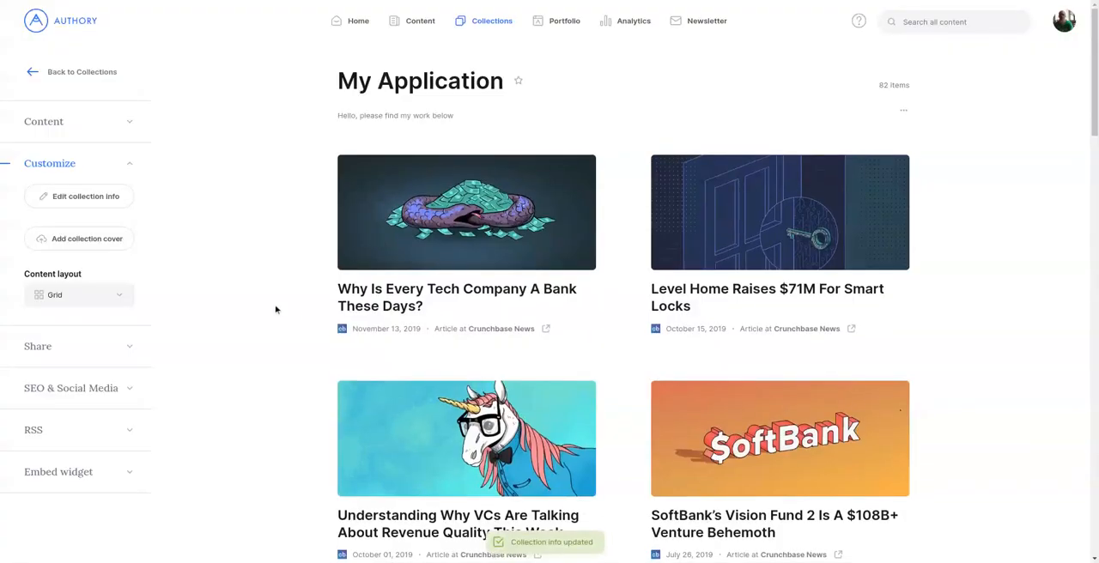
Step: Give the My Application collection a plain salmon-red cover and save it
click(71, 247)
click(479, 271)
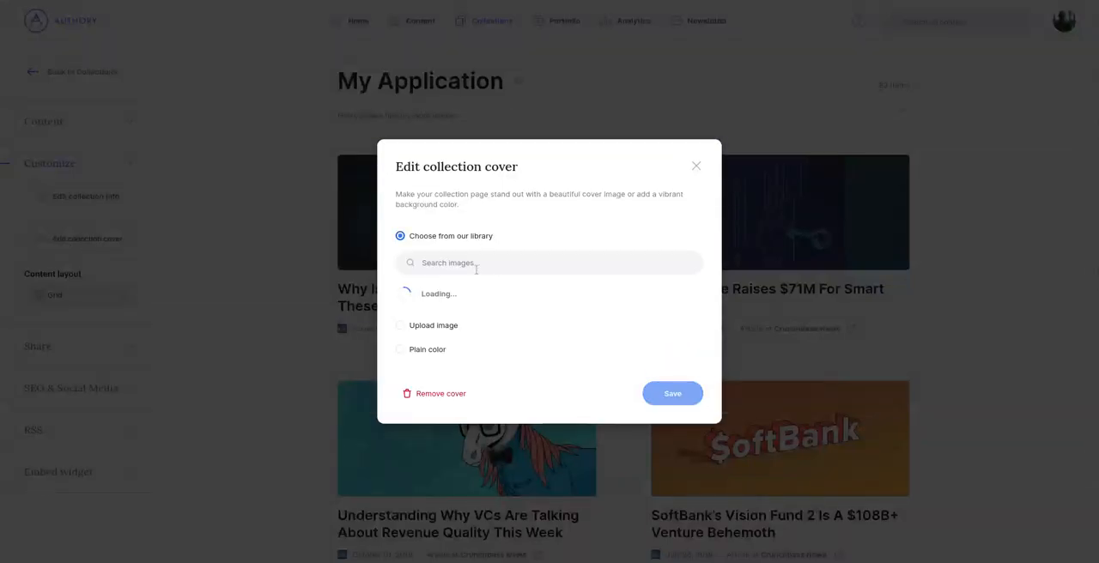
click(436, 356)
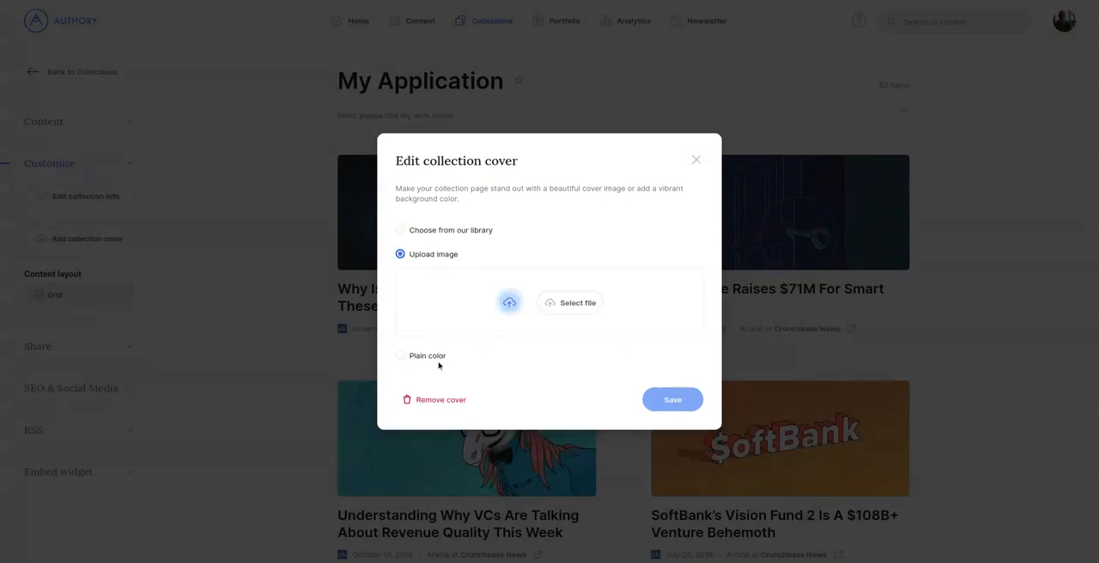
click(436, 358)
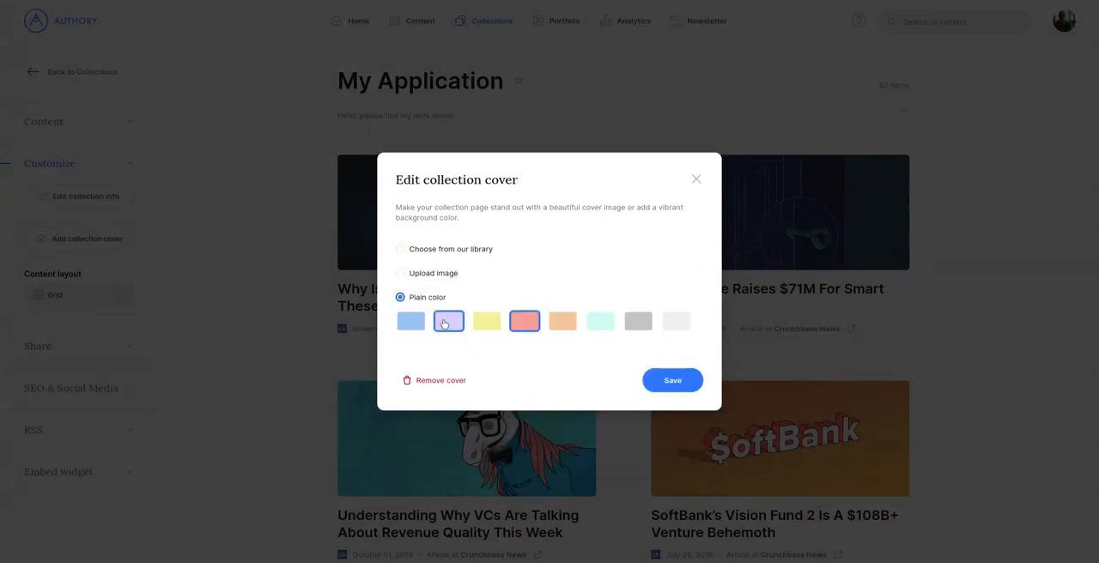
click(448, 321)
click(525, 321)
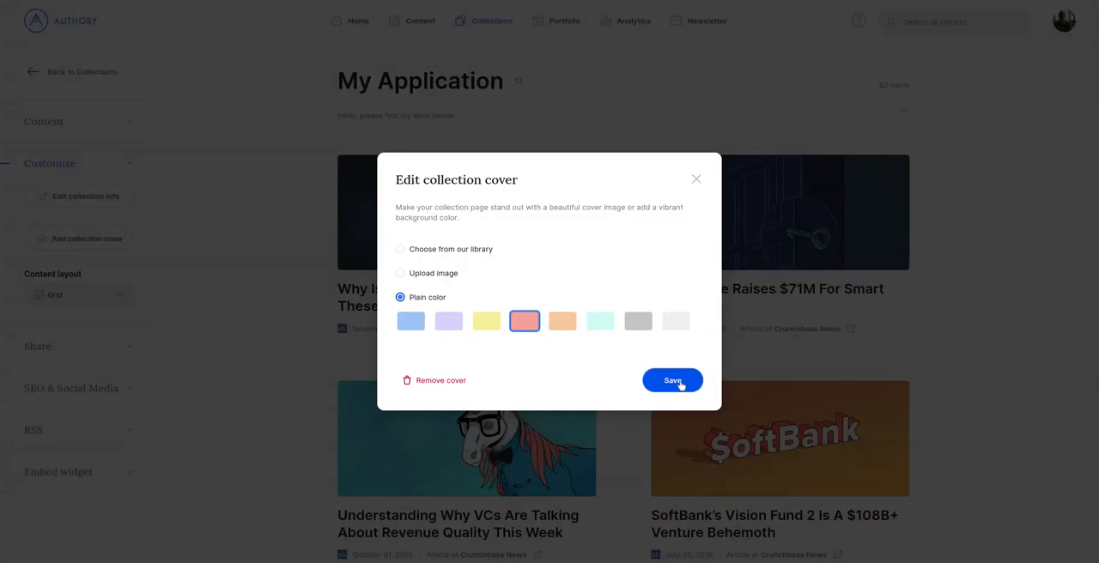
click(672, 380)
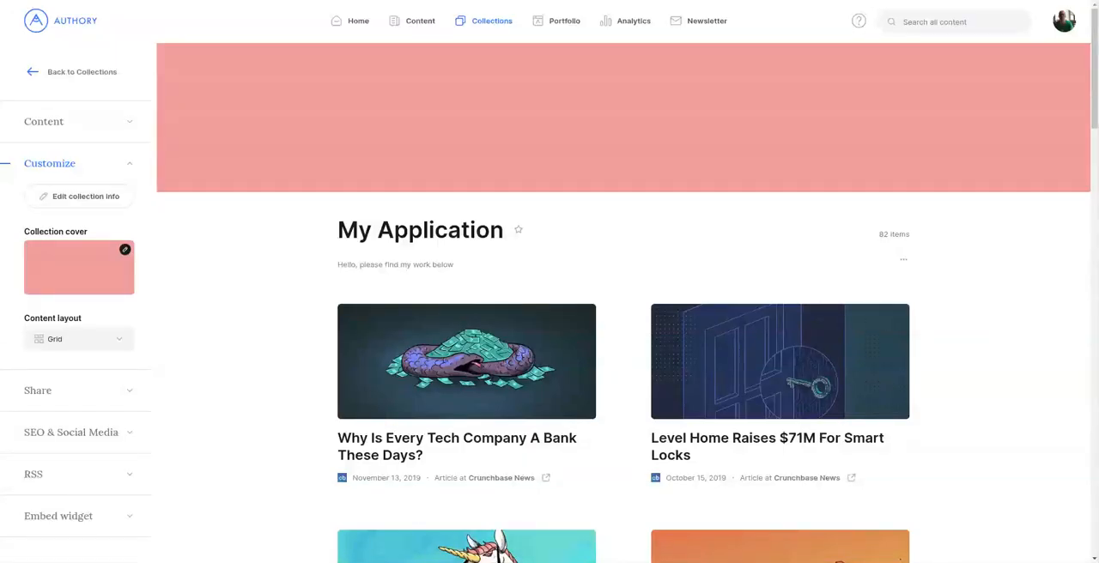
Step: Set the collection's content layout to Text and pin the article "Understanding Why VCs Are Talking About Revenue Quality This Week"
click(119, 339)
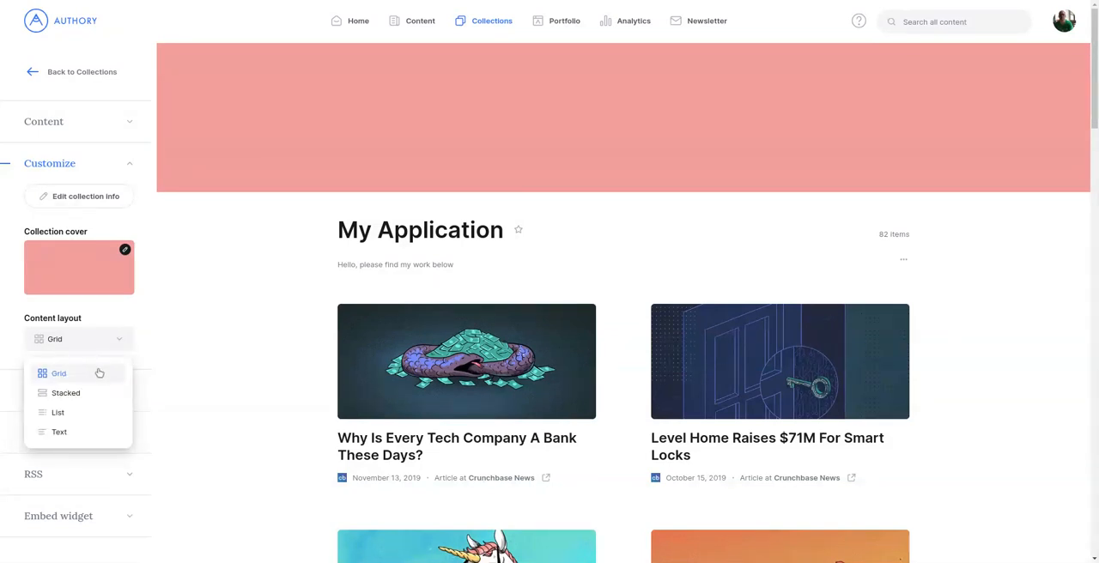
click(81, 434)
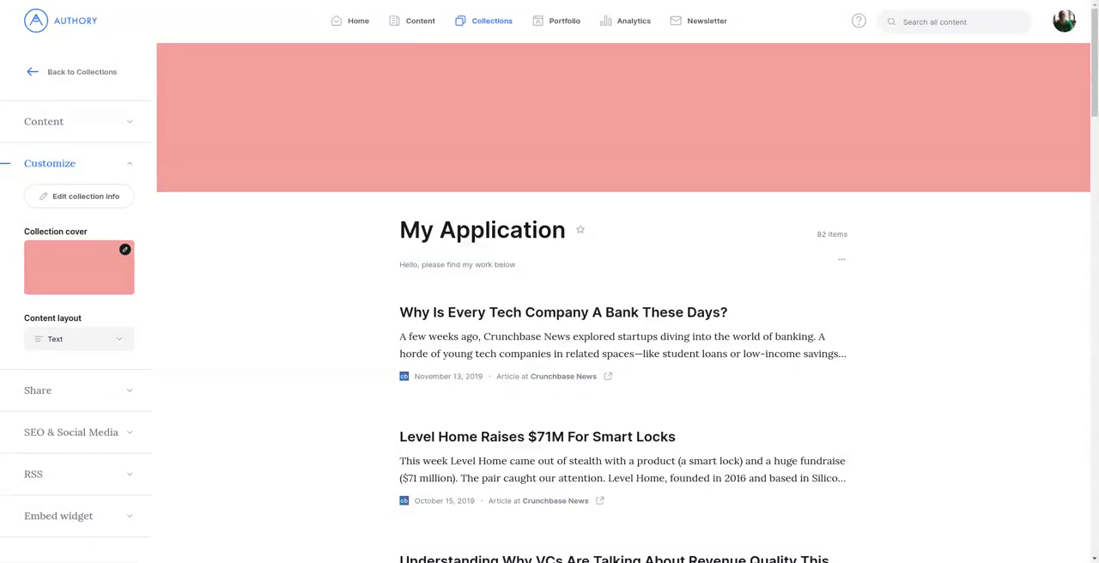
scroll(965, 331, down, 3)
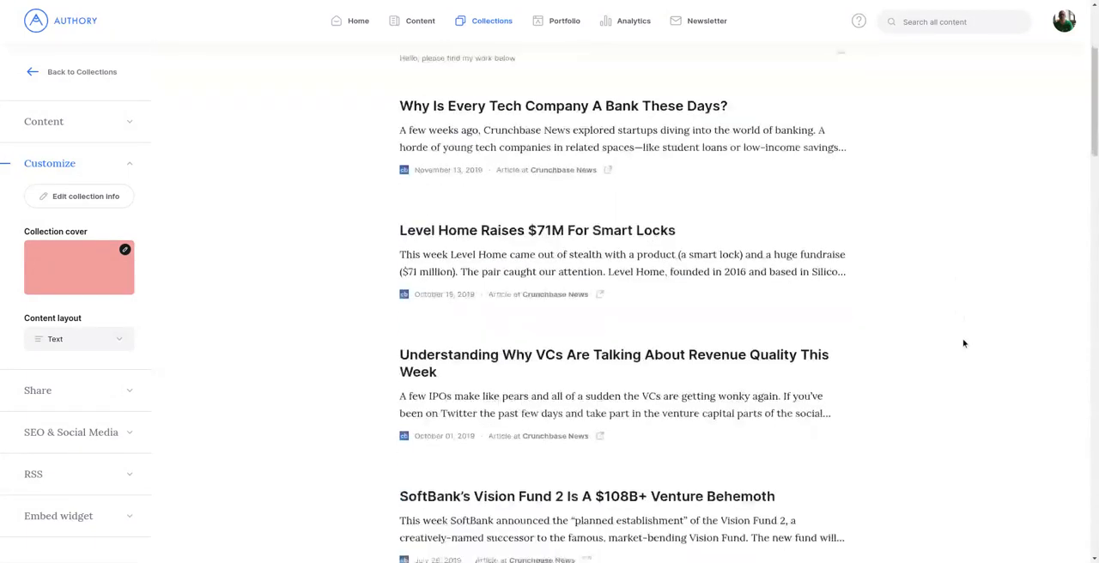
click(841, 437)
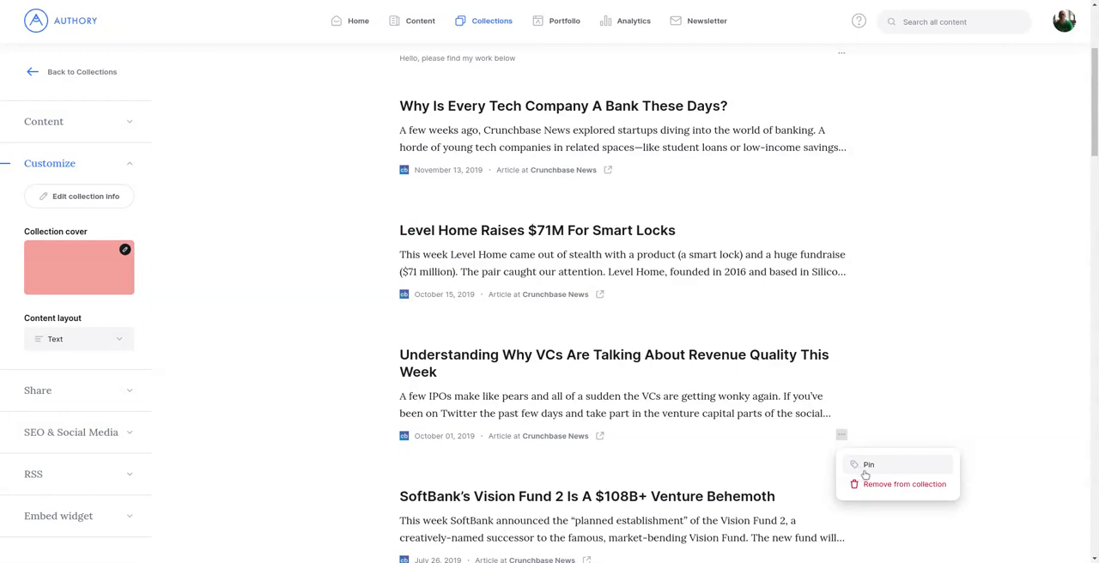
click(867, 467)
scroll(899, 376, up, 2)
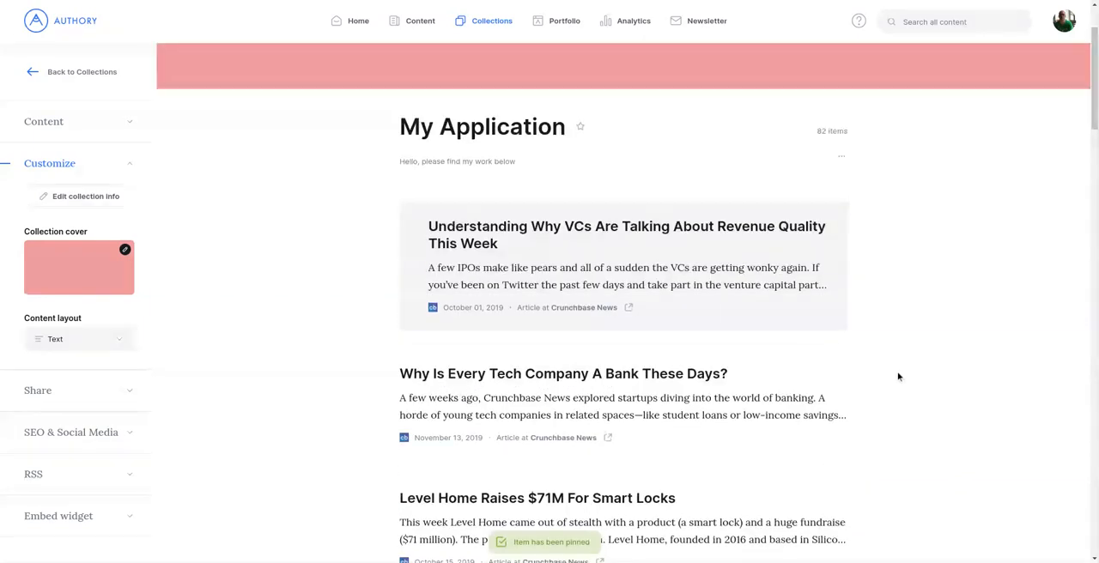
scroll(899, 376, up, 1)
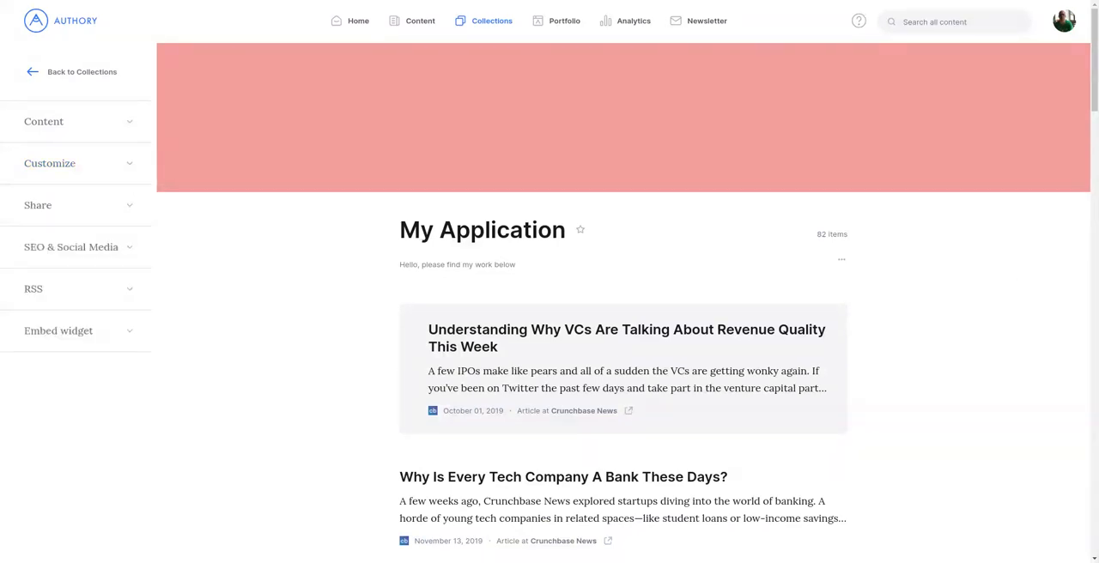
Step: Share the My Application collection to the web, select its share link and enable Always link to copy
click(133, 203)
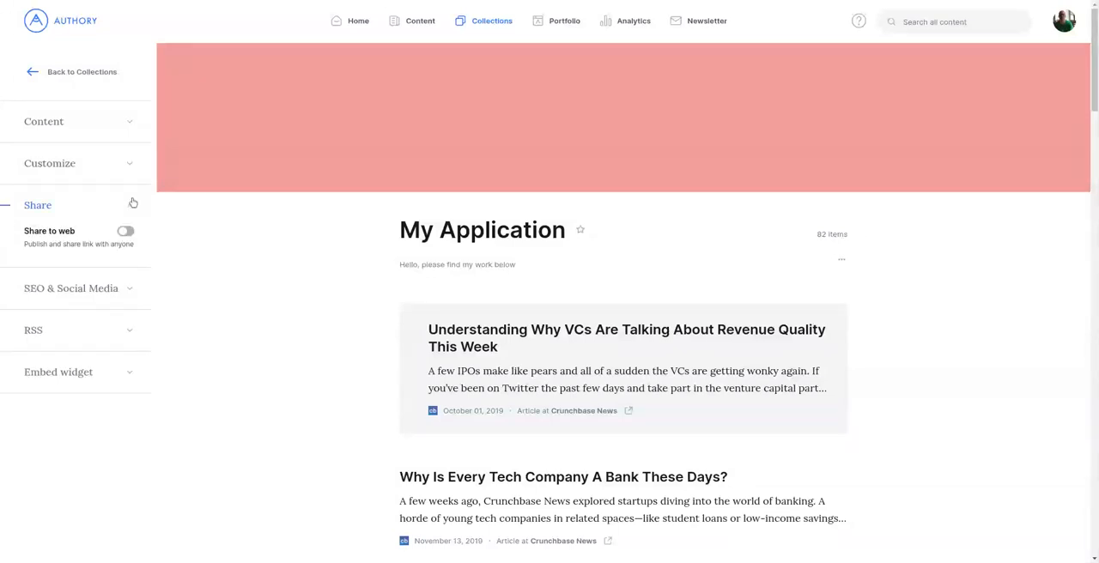
click(122, 232)
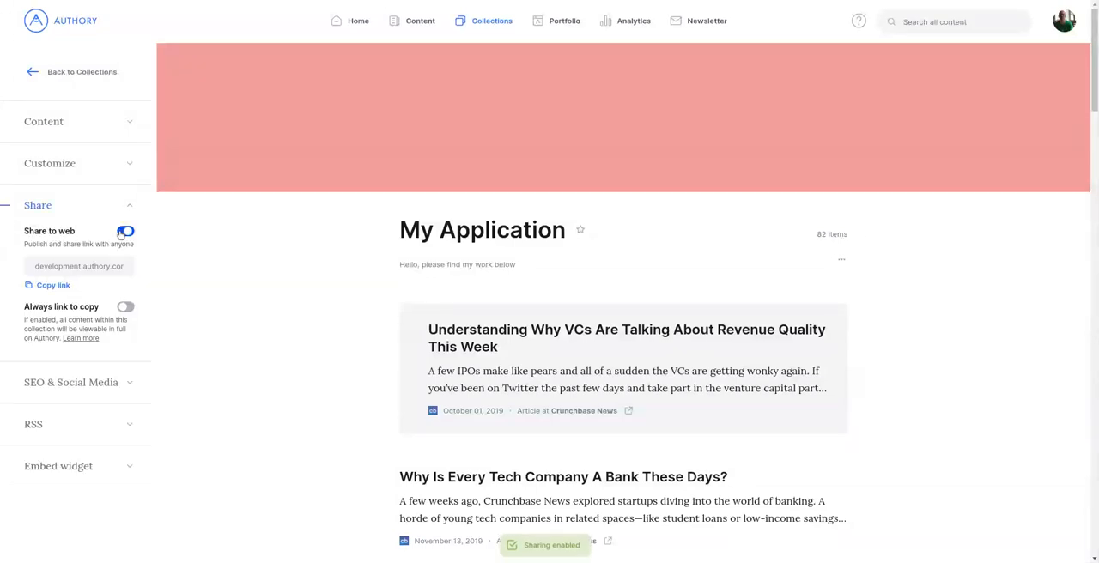
drag(86, 266, 137, 267)
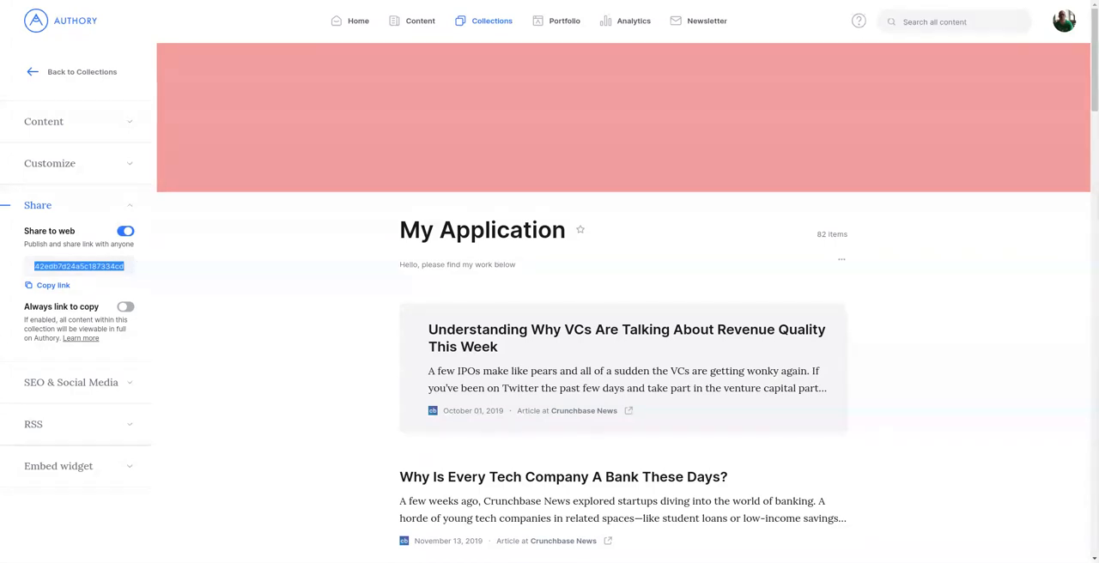
click(125, 307)
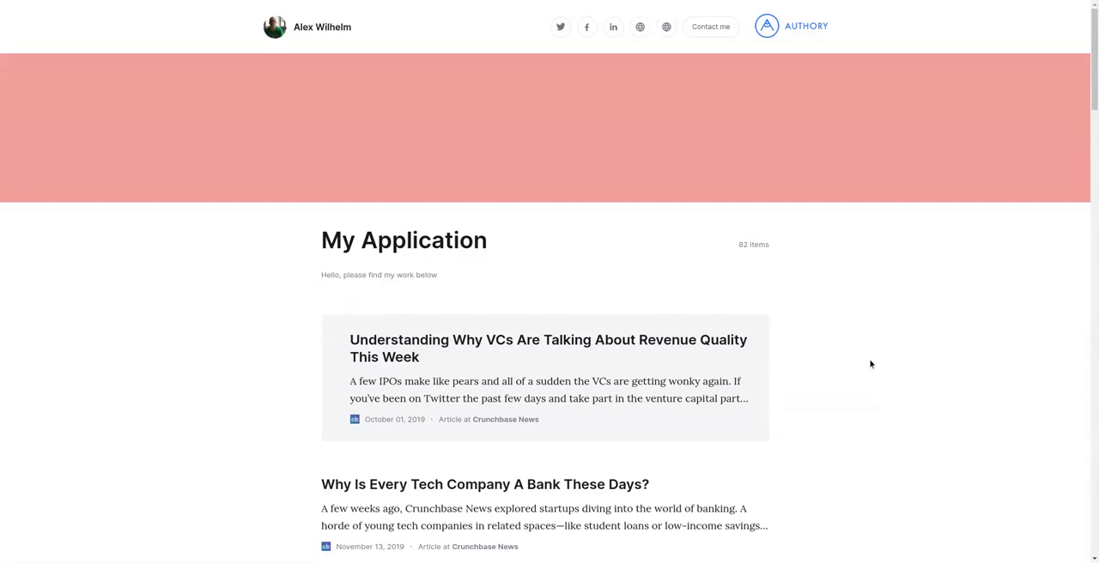
Step: Browse the public My Application page and read the article "Why Is Every Tech Company A Bank These Days?"
scroll(871, 350, down, 2)
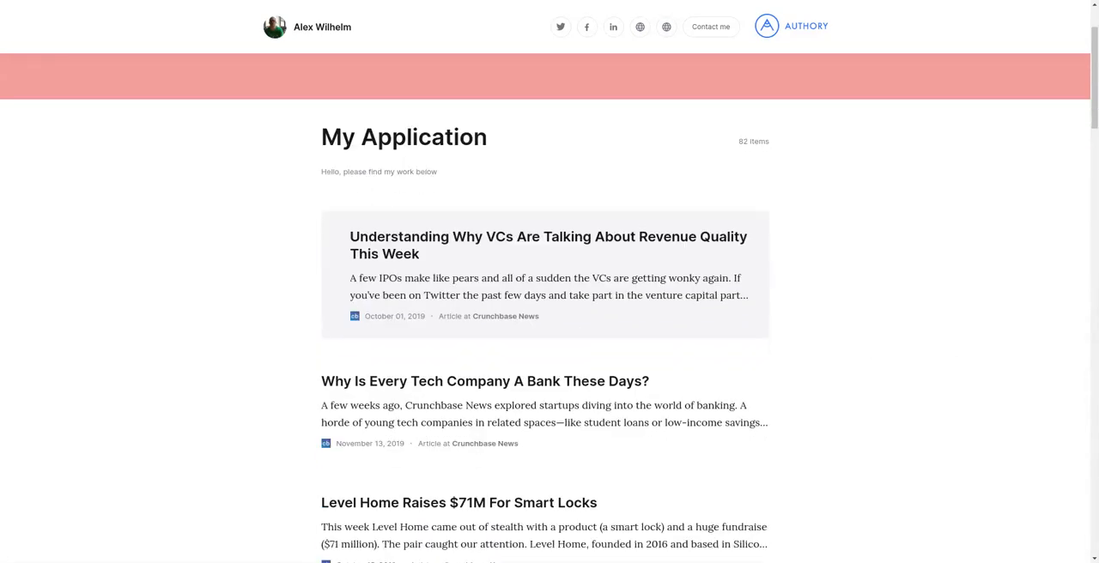
click(573, 381)
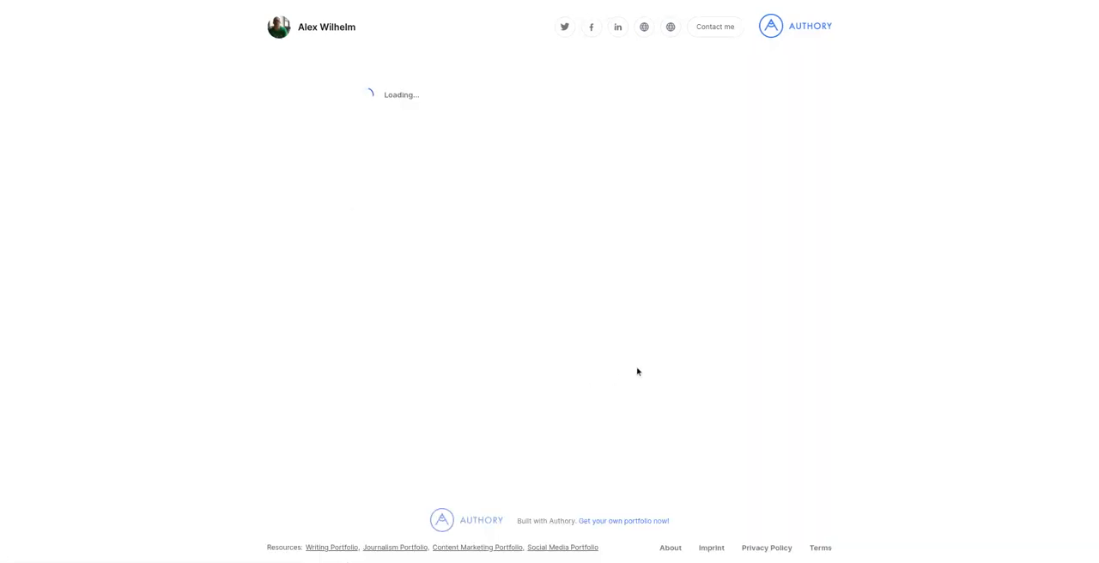
scroll(850, 181, down, 5)
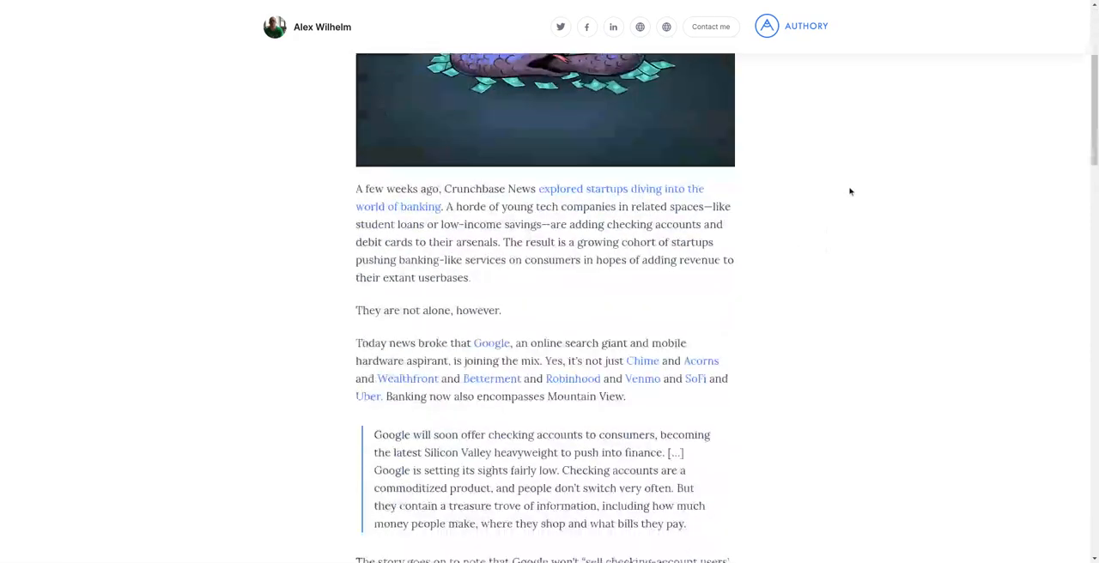
scroll(849, 192, down, 6)
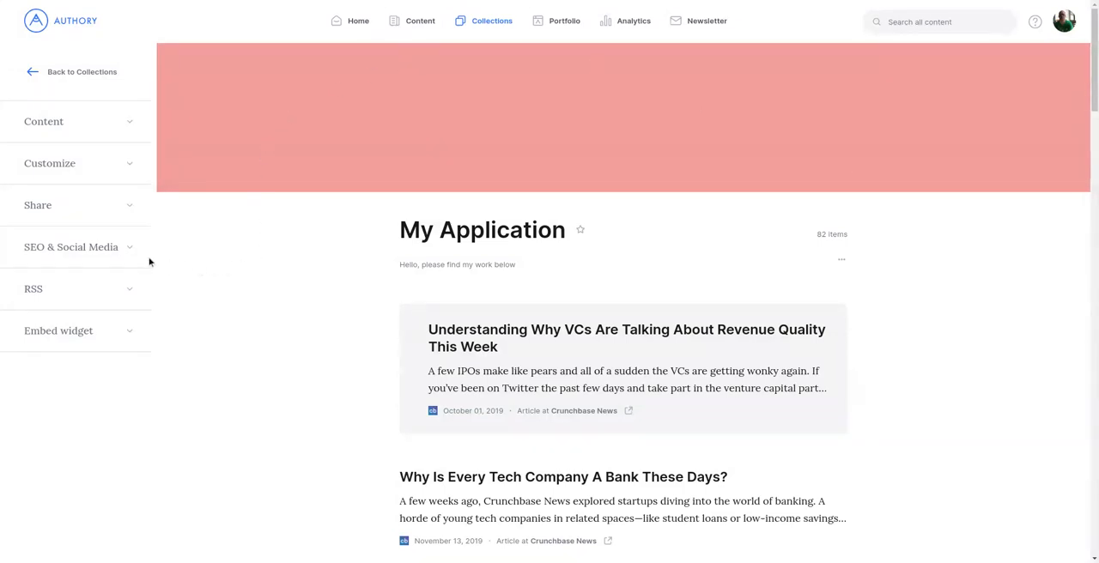
Step: Review the image sources for the collection's SEO and social media preview, revert it to the default and save
click(88, 248)
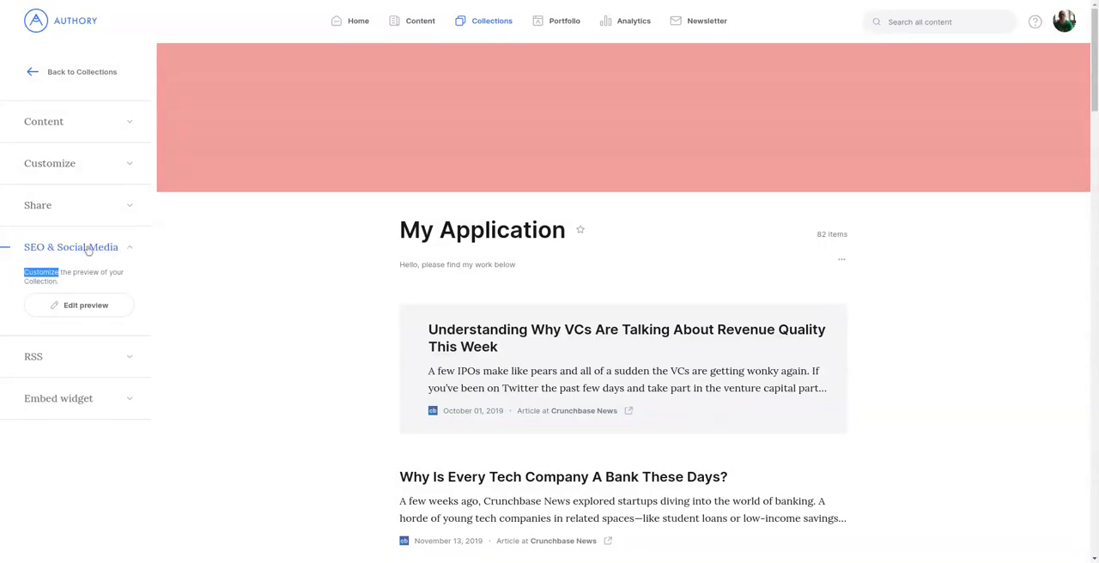
click(81, 306)
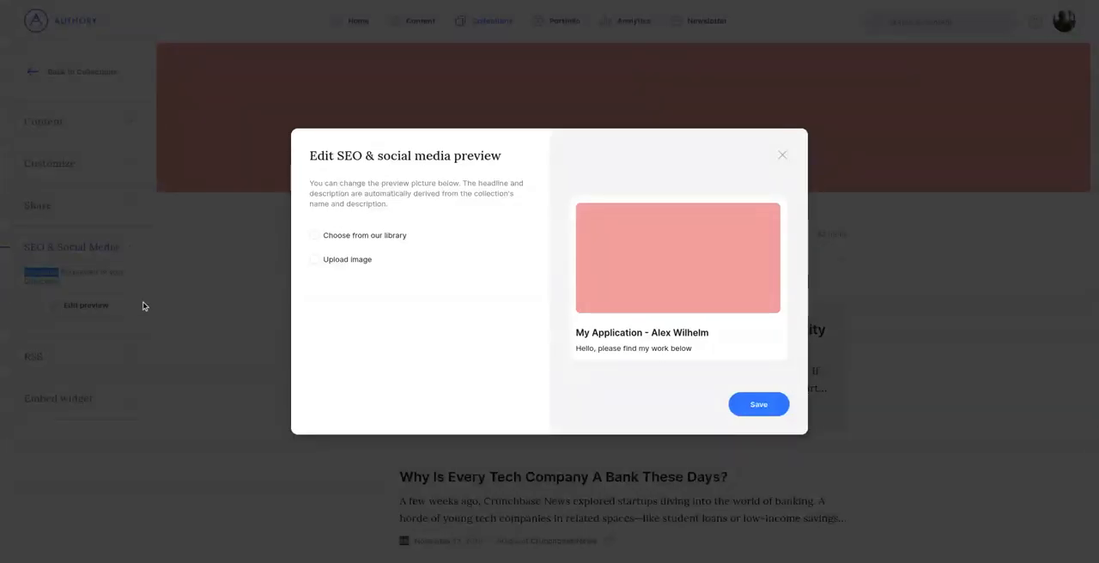
click(384, 236)
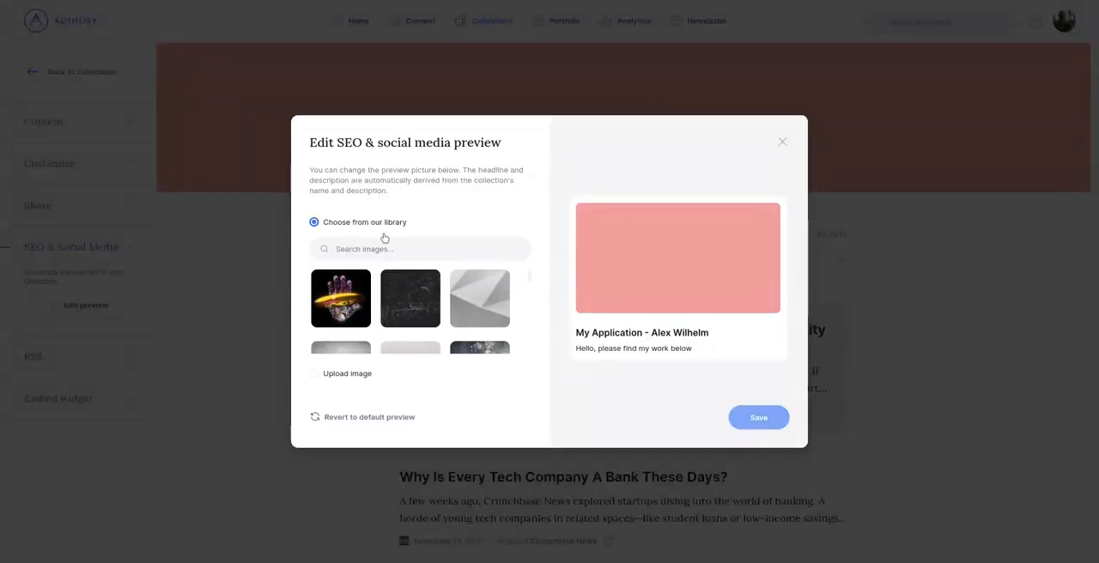
click(347, 375)
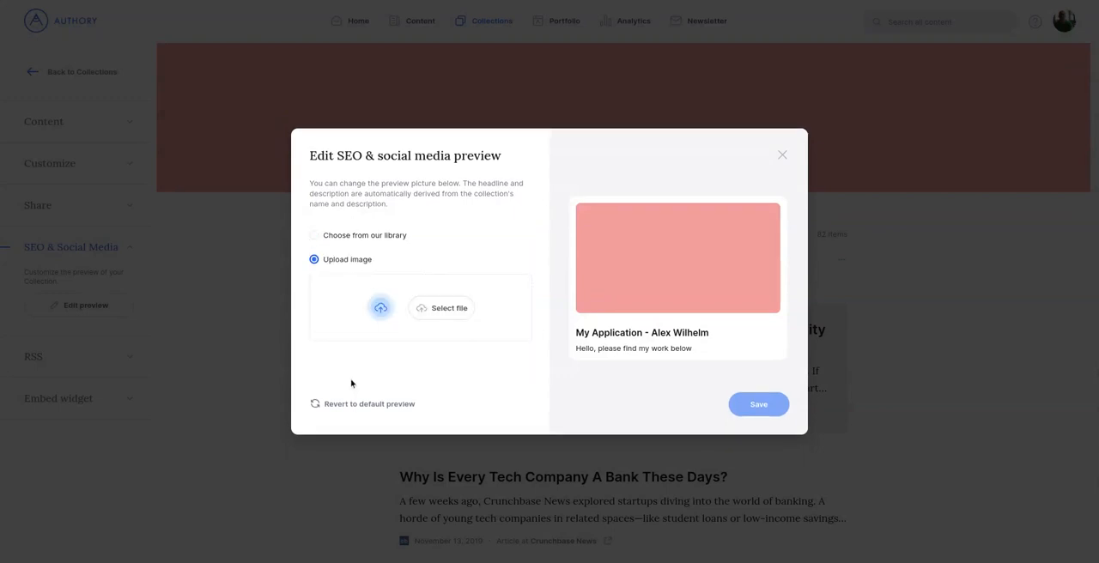
click(372, 410)
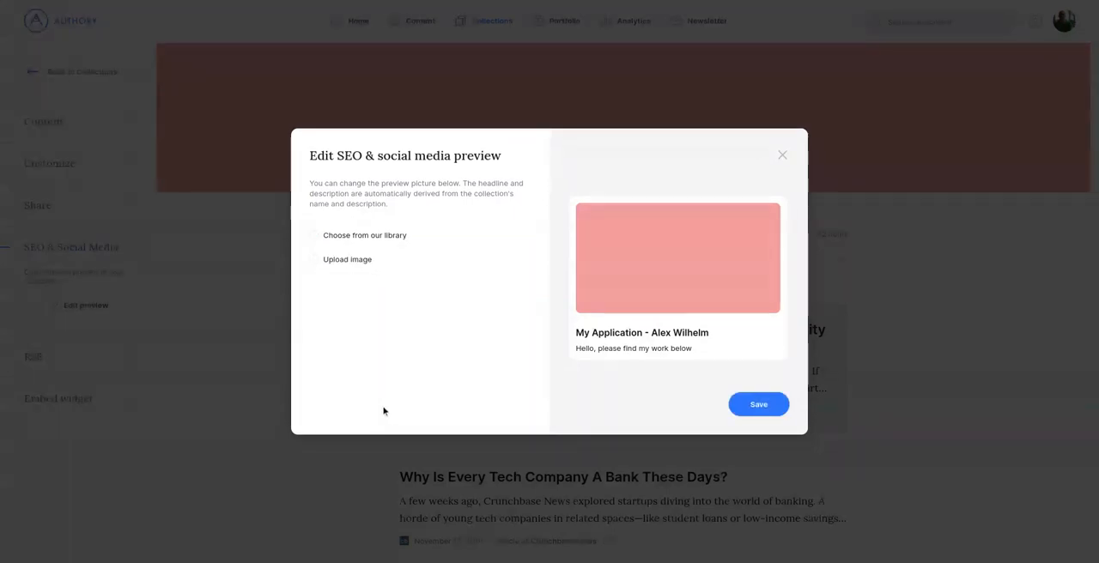
click(757, 409)
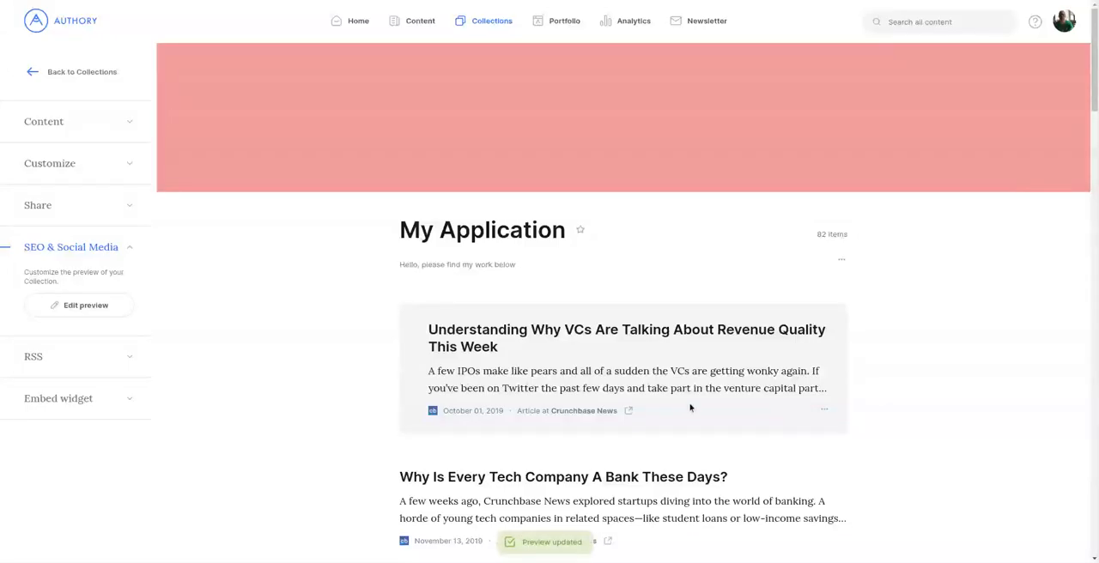
Step: Look at the collection's RSS link and compare the Dark and Light themes for its embed widget
click(129, 362)
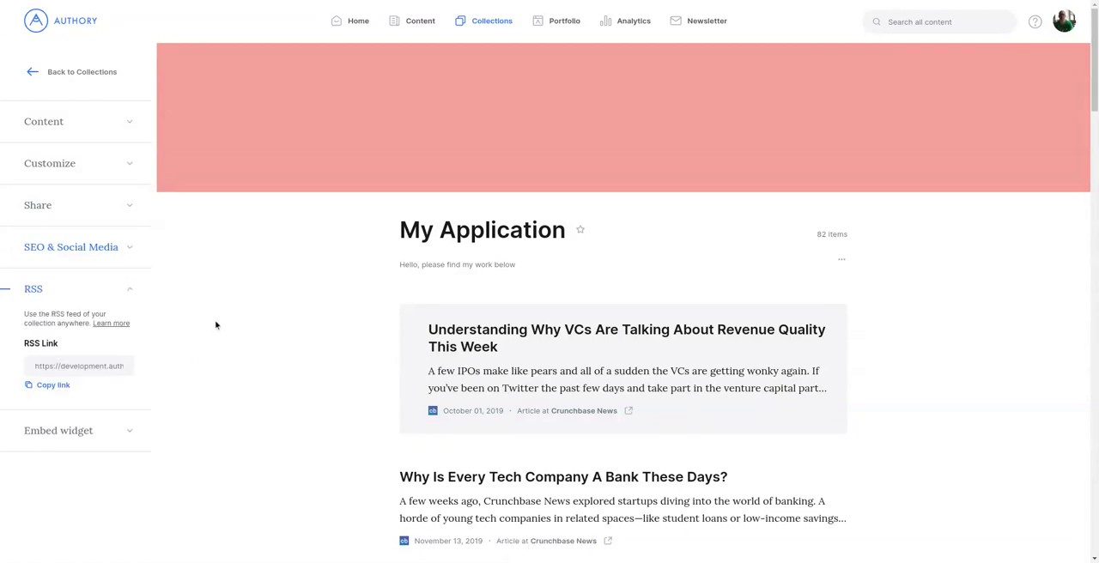
click(125, 430)
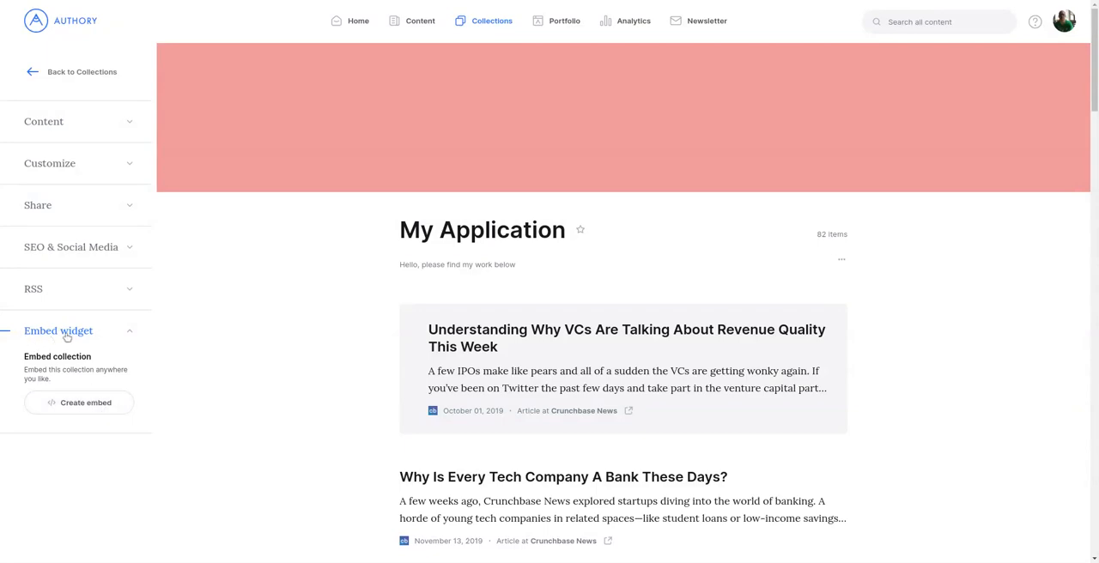
click(96, 399)
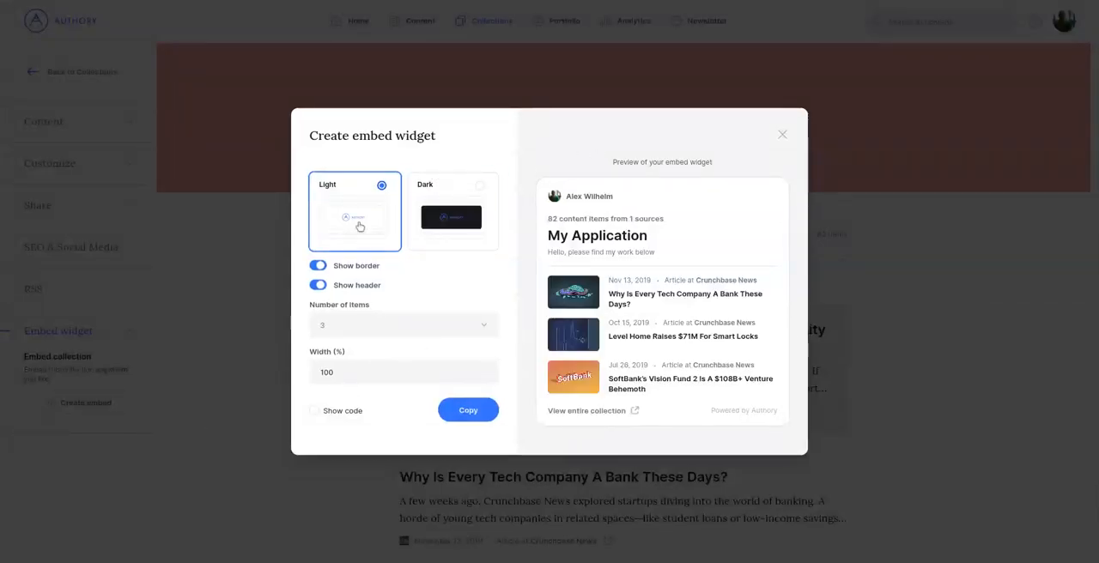
click(493, 240)
click(369, 221)
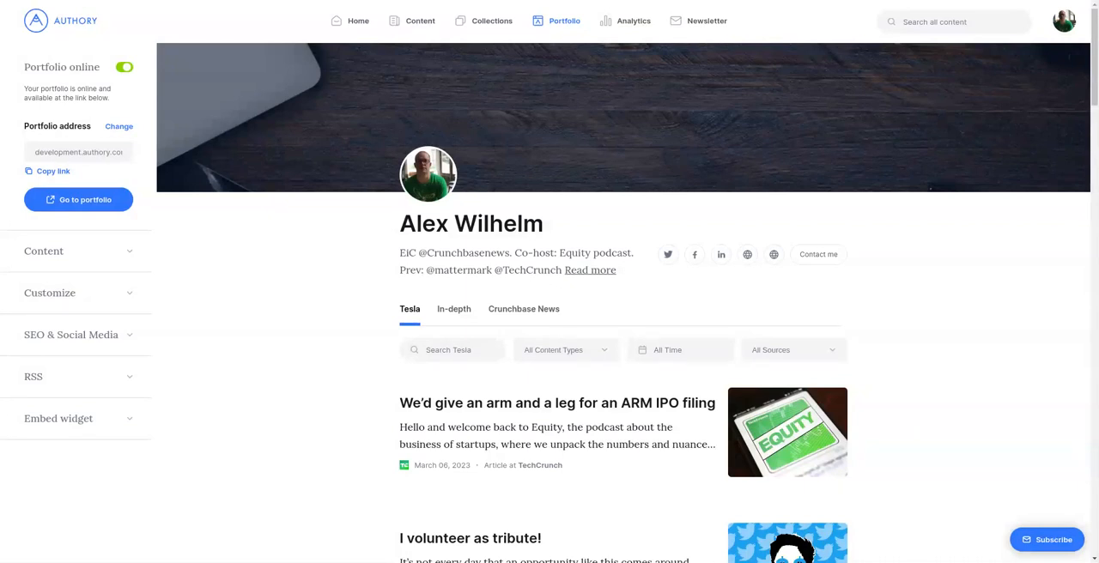
Step: Add the My Podcasts collection to the portfolio's content
click(112, 259)
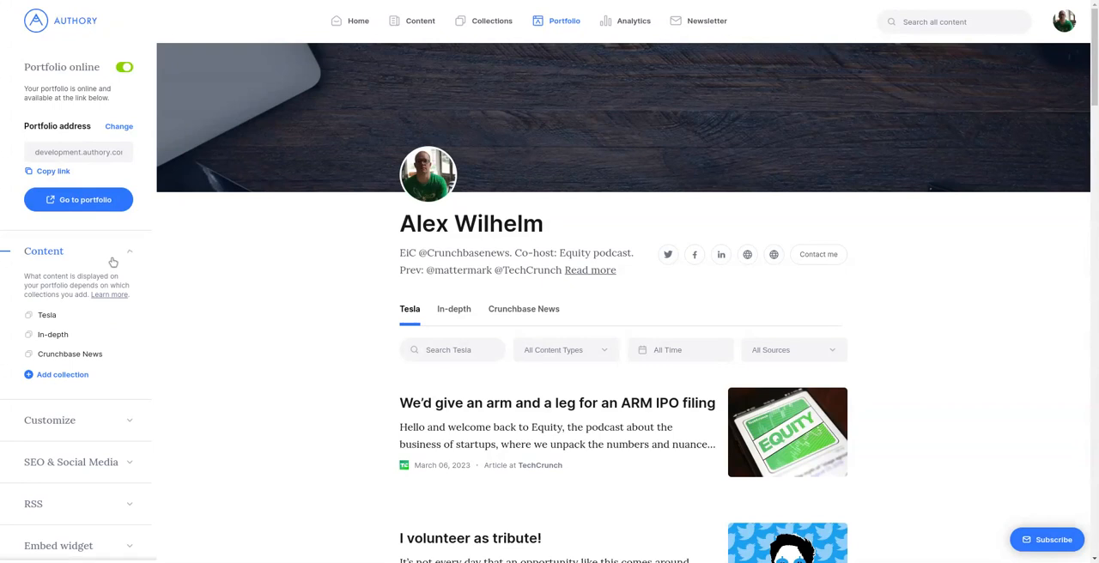
click(76, 377)
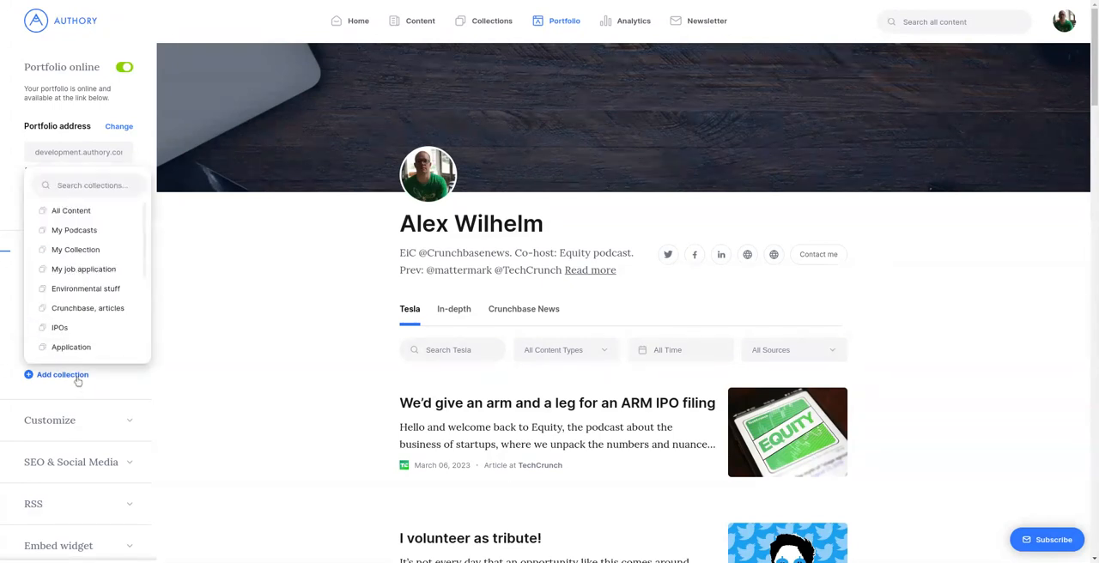
click(85, 230)
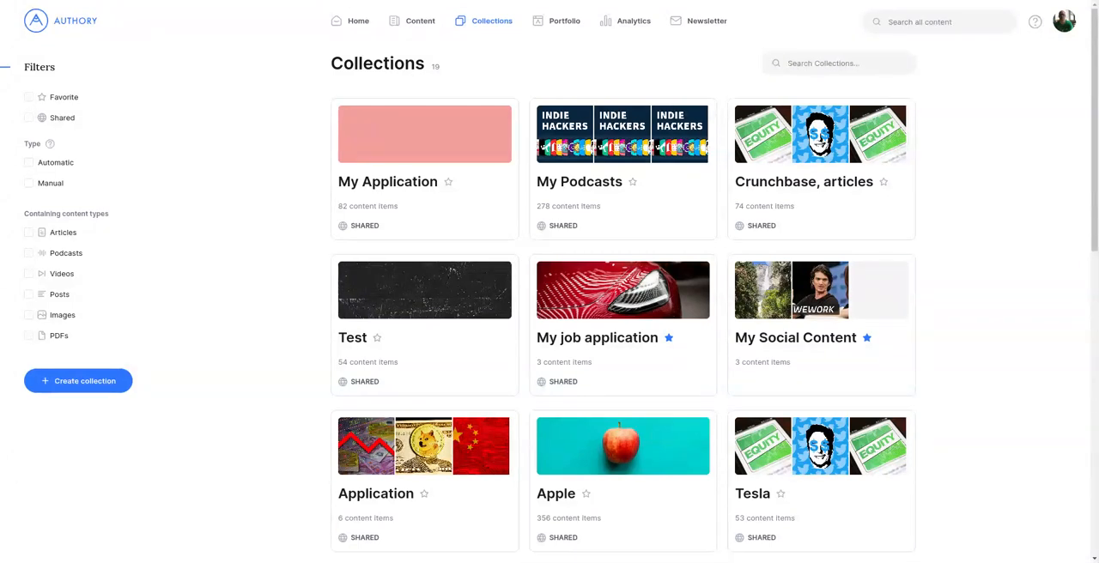
Step: Mark the My Application and My Podcasts collections as favorites and filter the collections list to favorites only
click(865, 62)
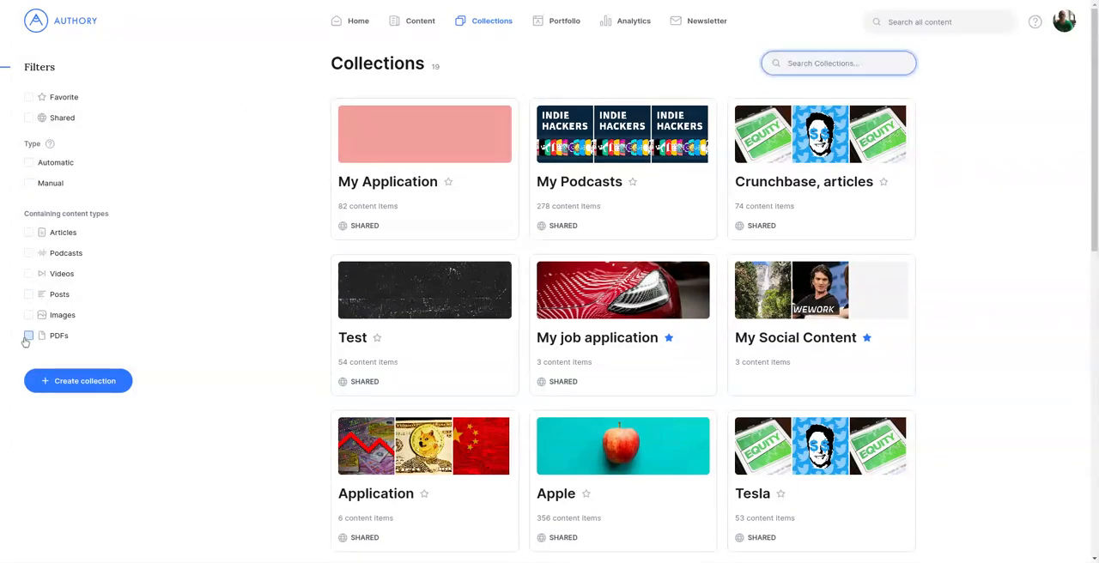
click(985, 230)
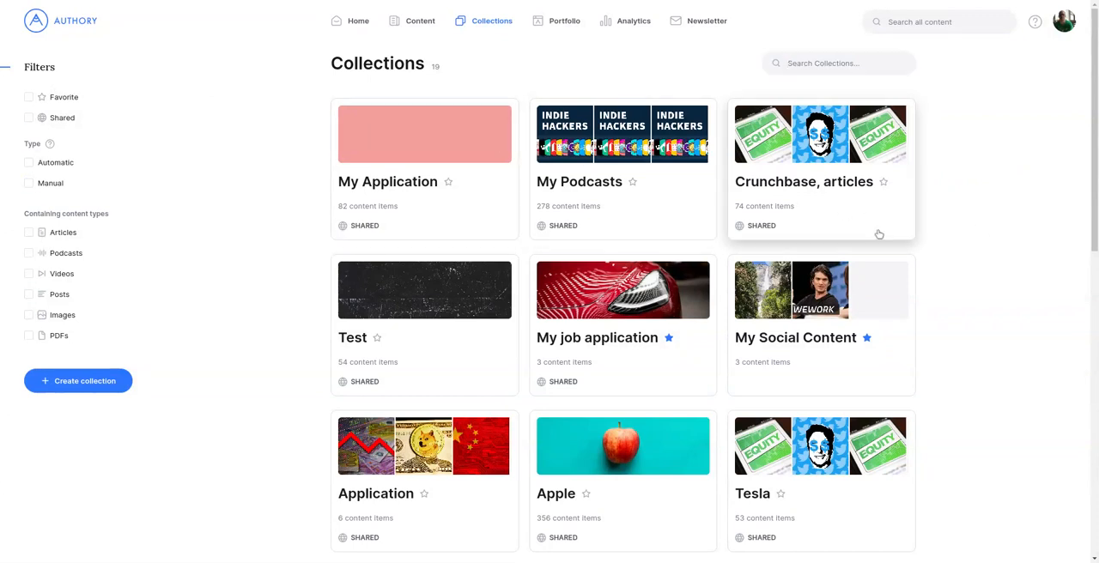
click(448, 184)
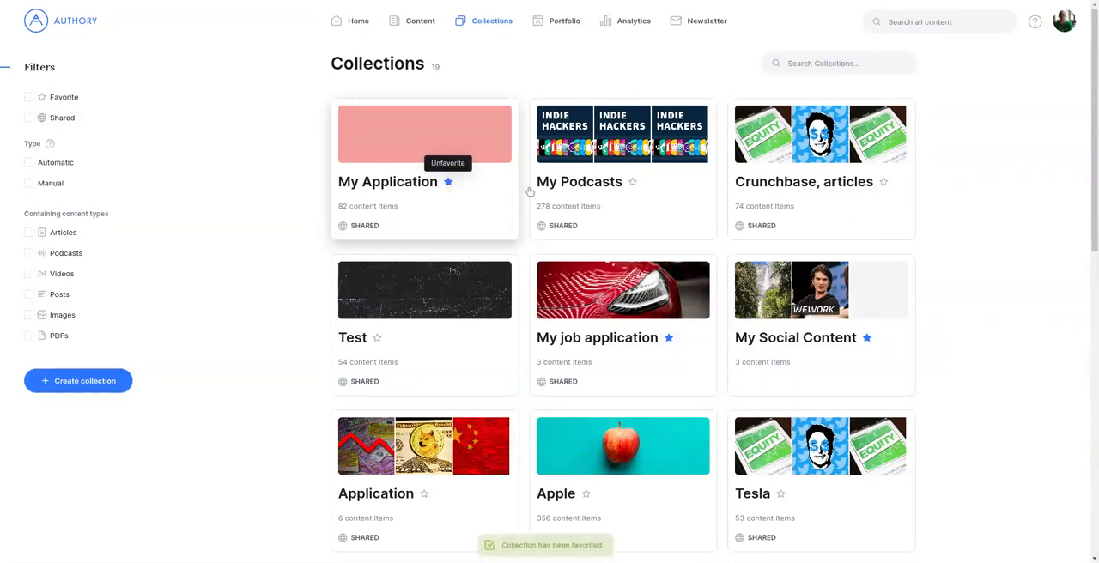
click(632, 182)
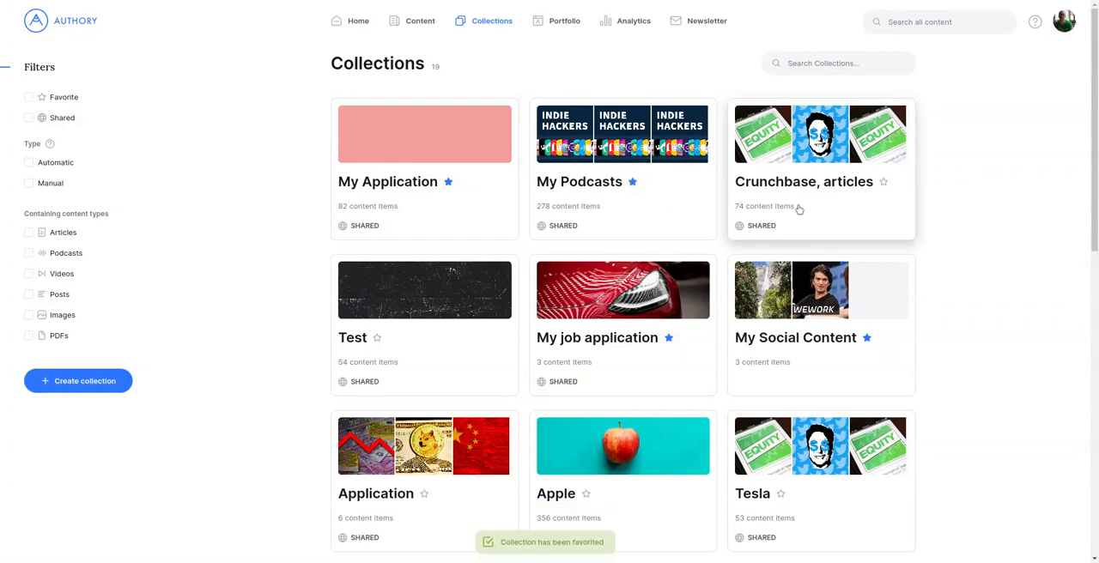
click(30, 97)
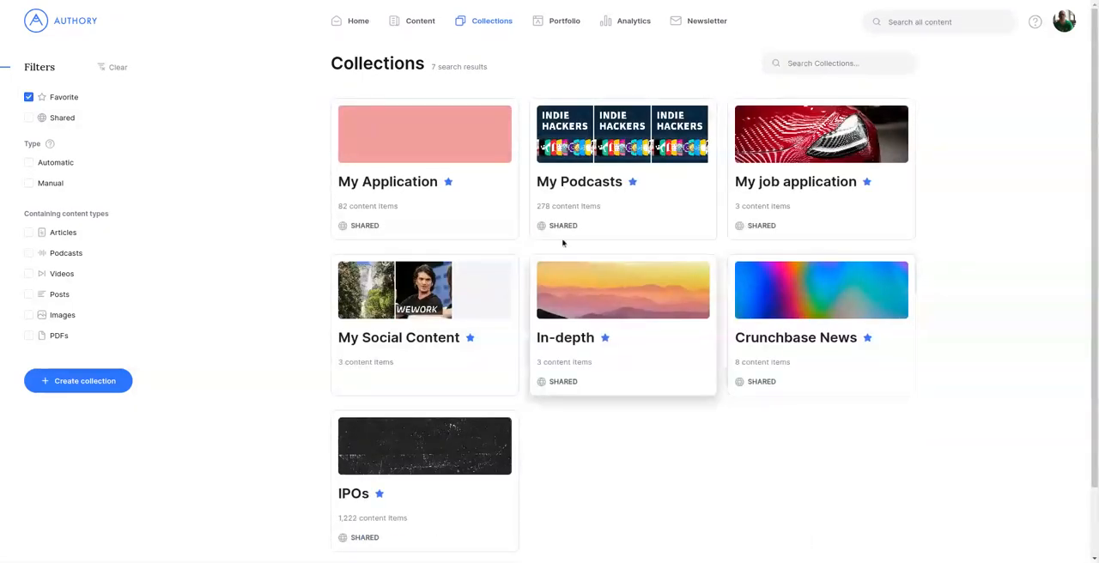
Step: Open the My Application collection and delete it, confirming the deletion
click(413, 155)
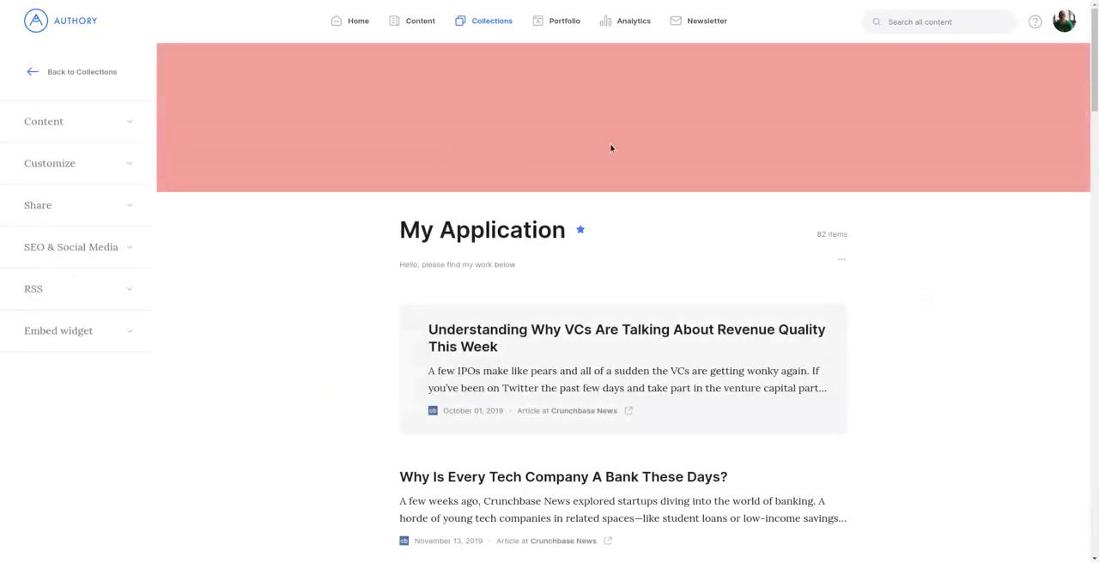
click(841, 261)
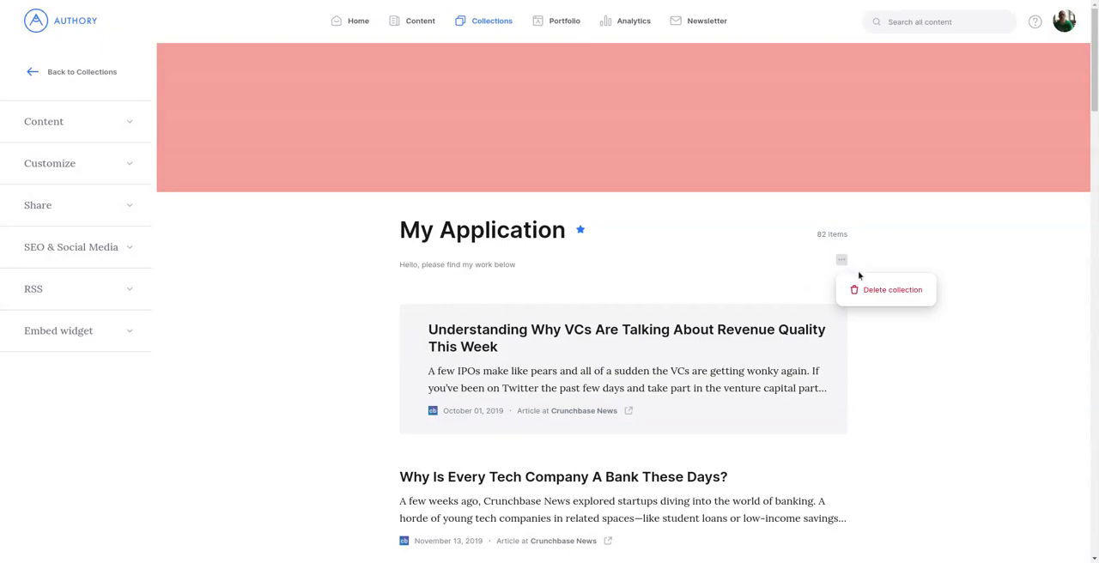
click(869, 292)
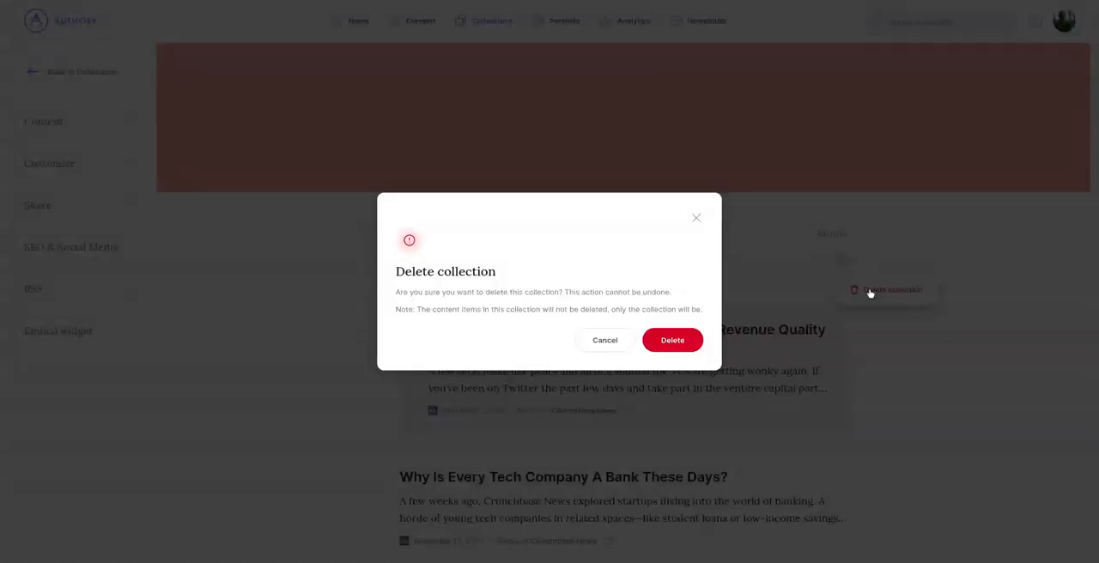
click(694, 347)
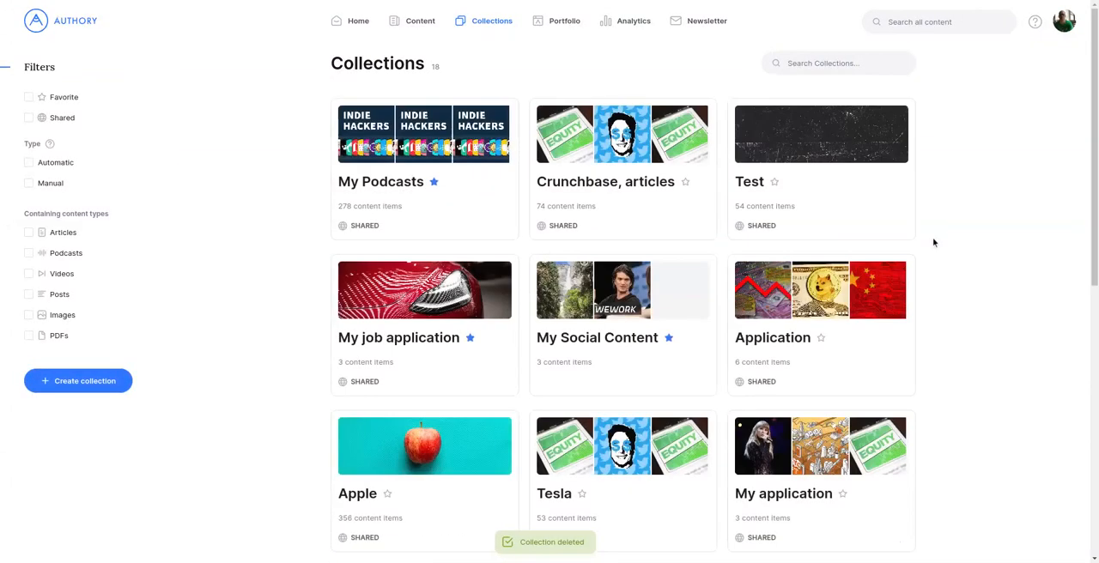